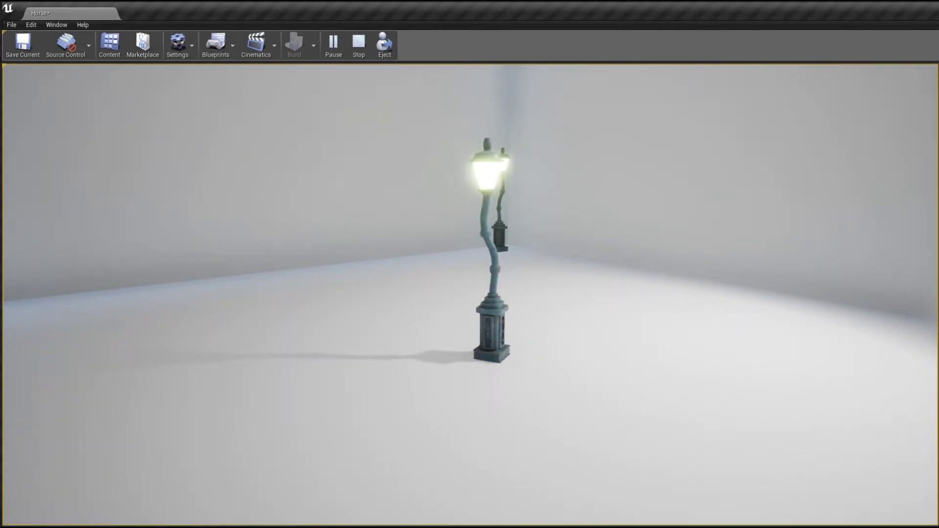
# - Walk around the Unreal level to inspect the three lit lamp posts
pyautogui.press('w')
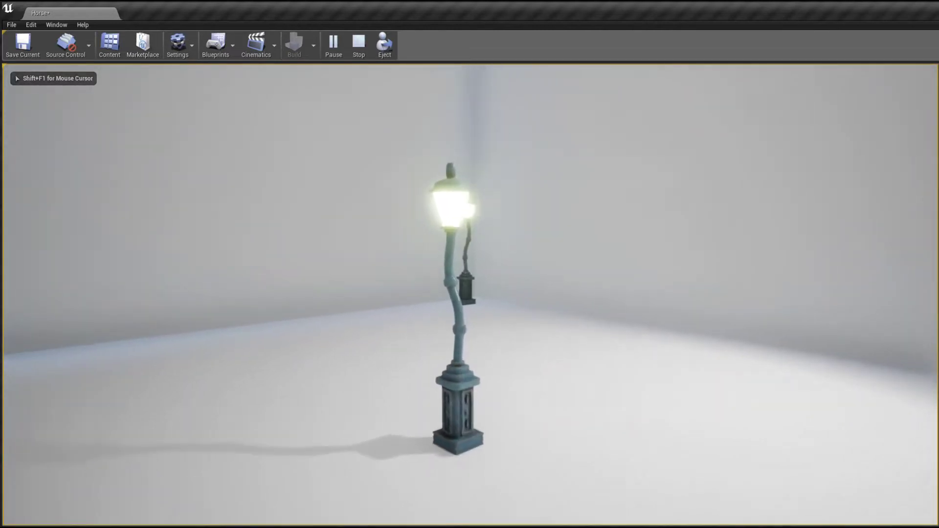
pyautogui.press('w')
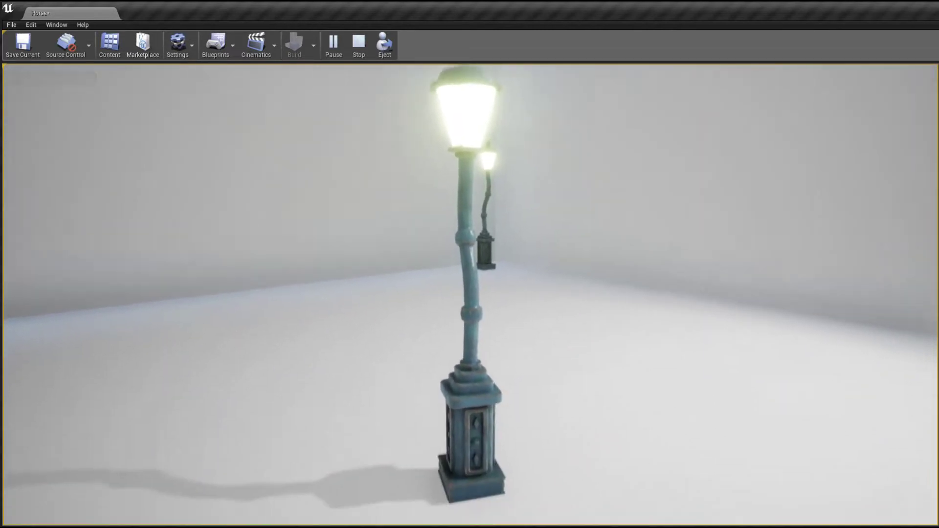
pyautogui.press('w')
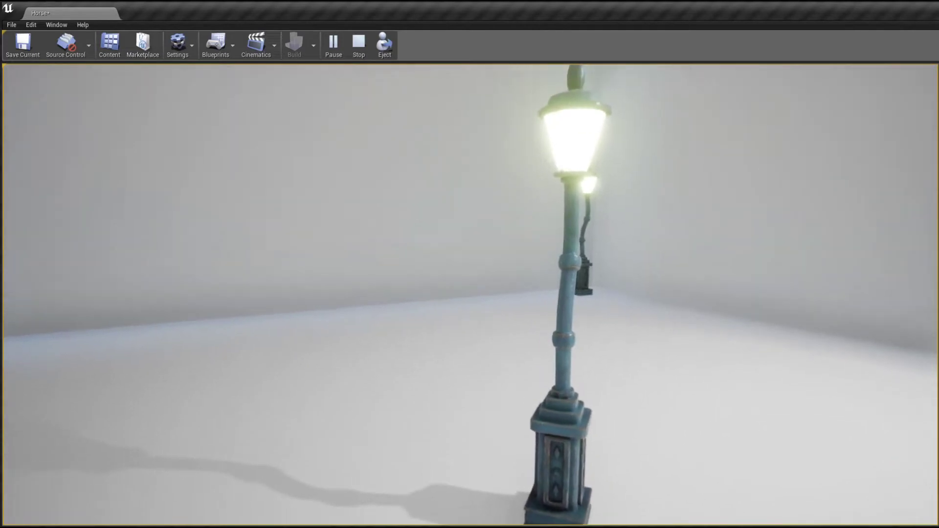
pyautogui.press('s')
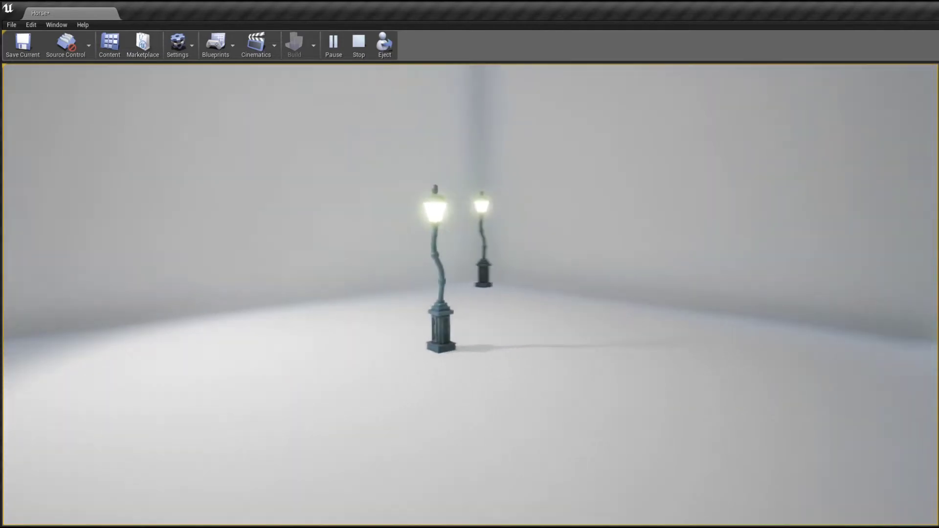
pyautogui.press('w')
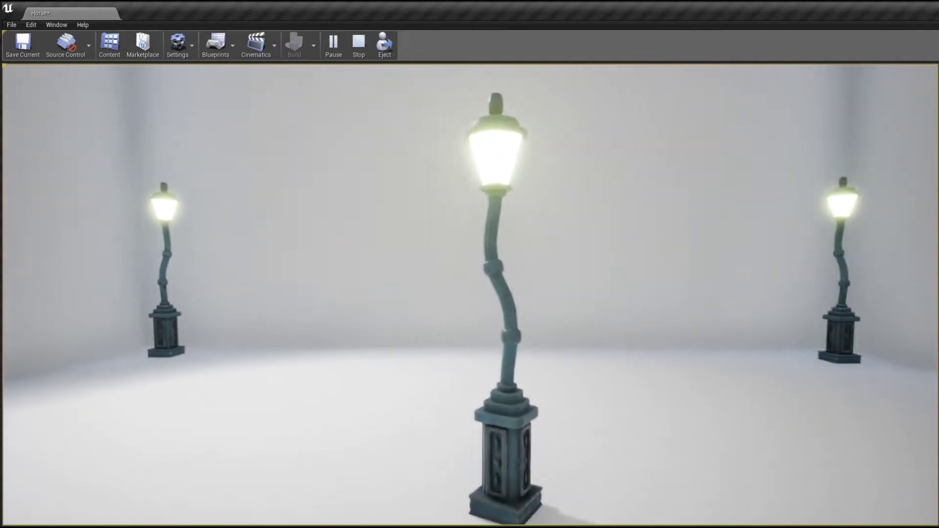
pyautogui.press('w')
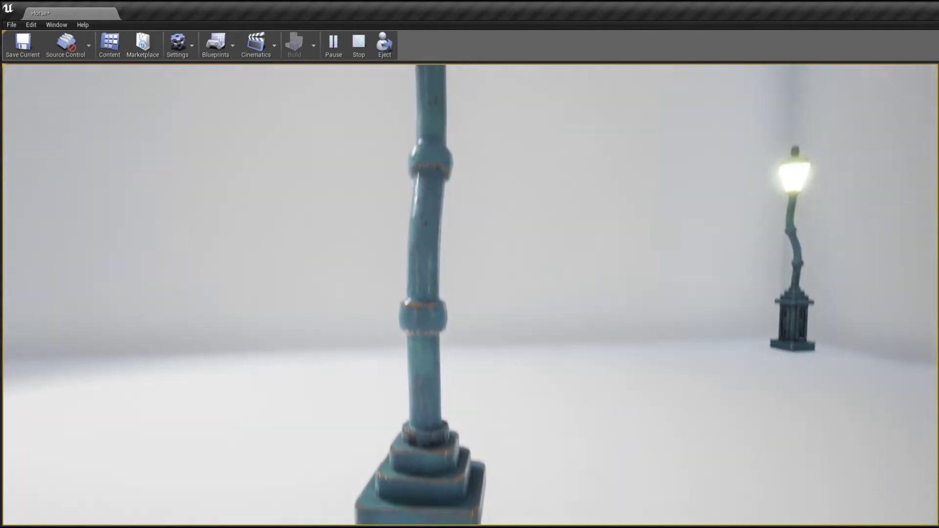
pyautogui.press('s')
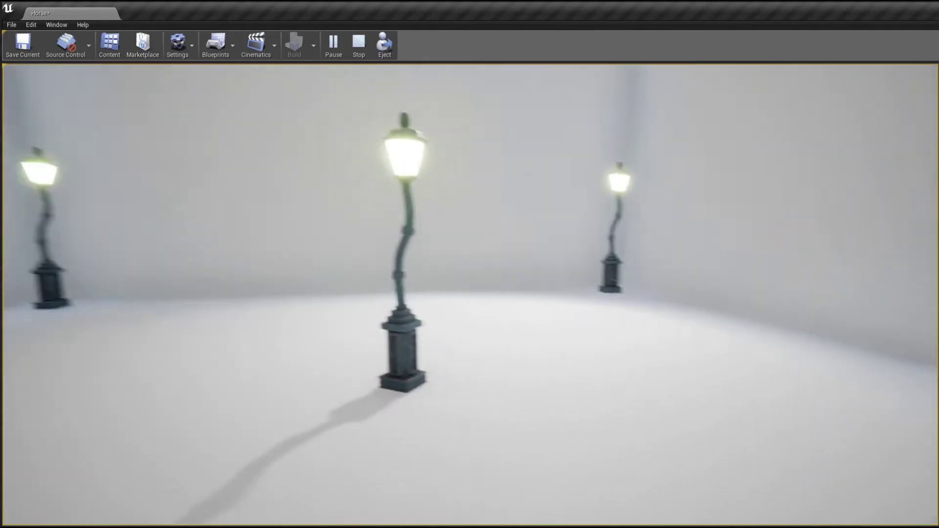
pyautogui.press('w')
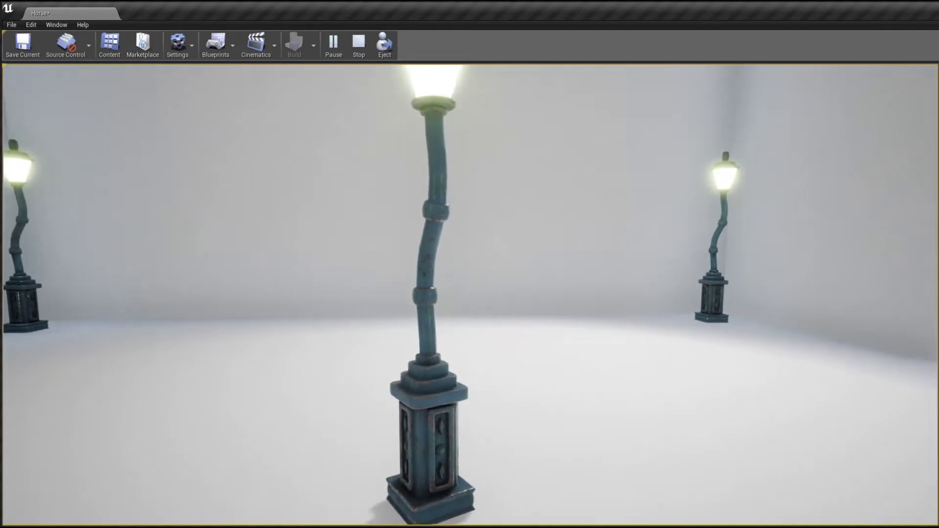
pyautogui.press('s')
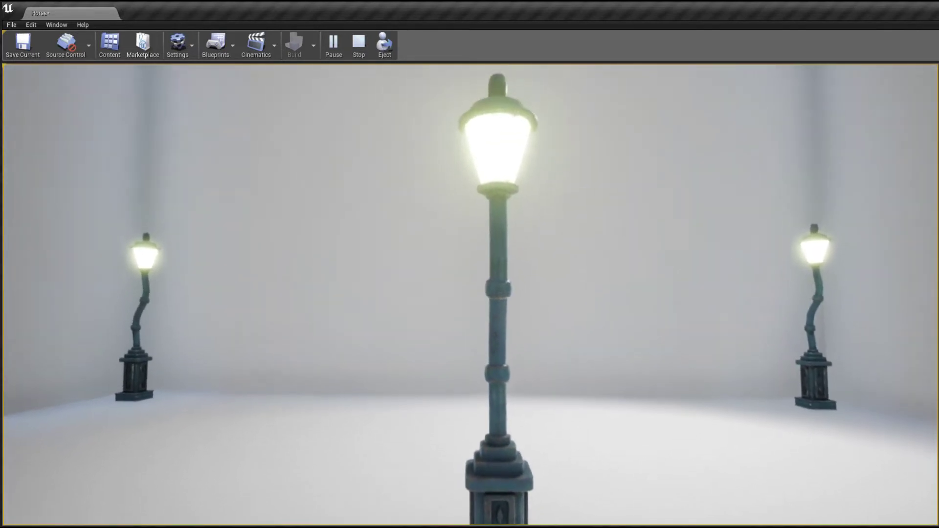
pyautogui.press('w')
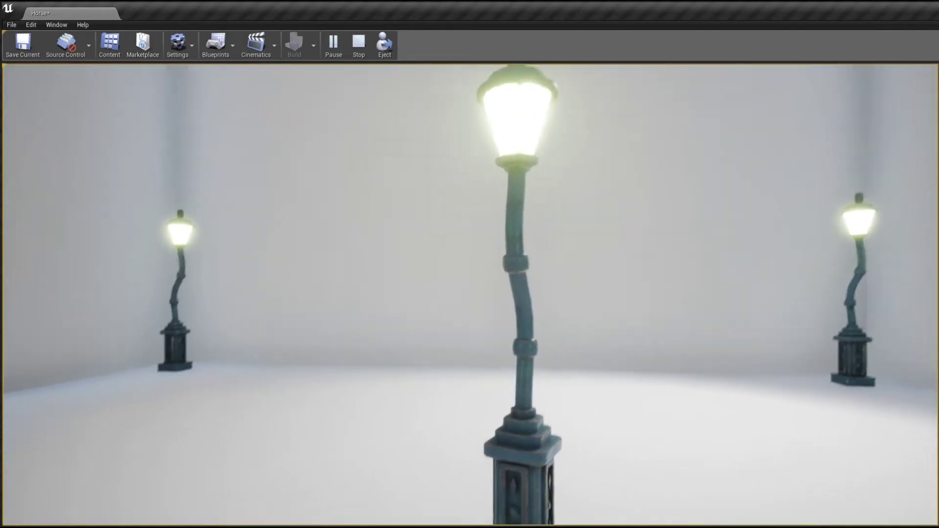
pyautogui.press('s')
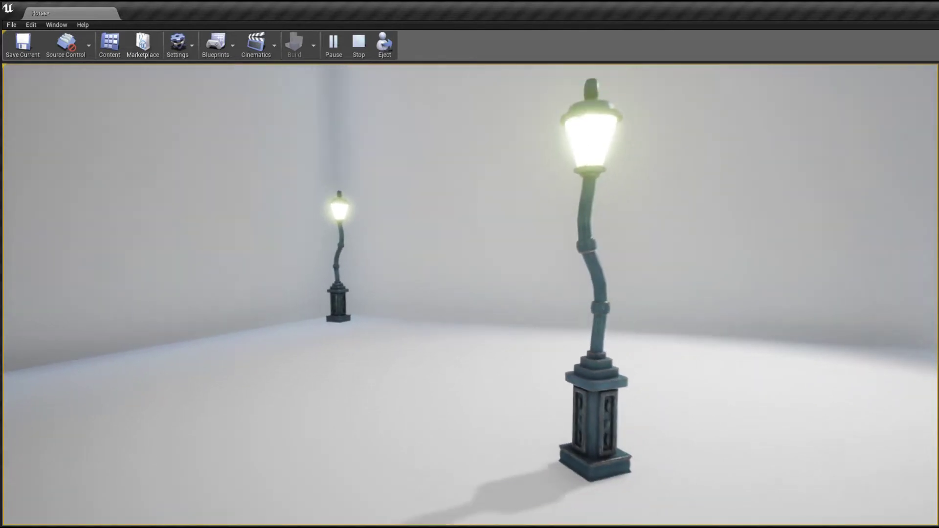
pyautogui.press('s')
pyautogui.press('d')
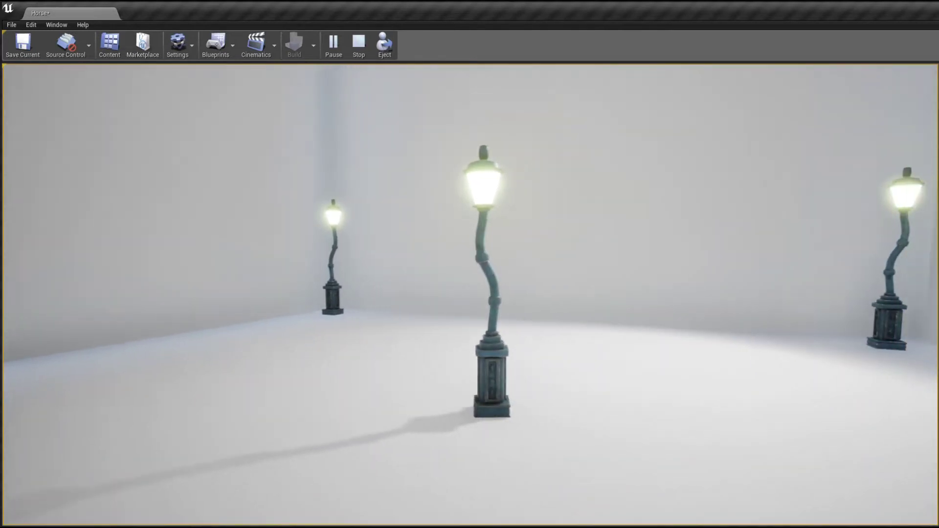
pyautogui.press('w')
pyautogui.press('d')
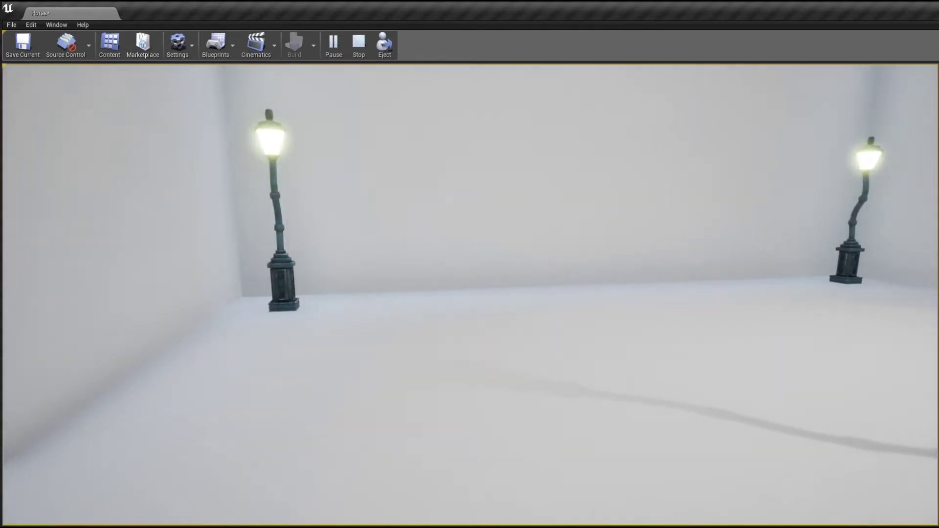
pyautogui.press('w')
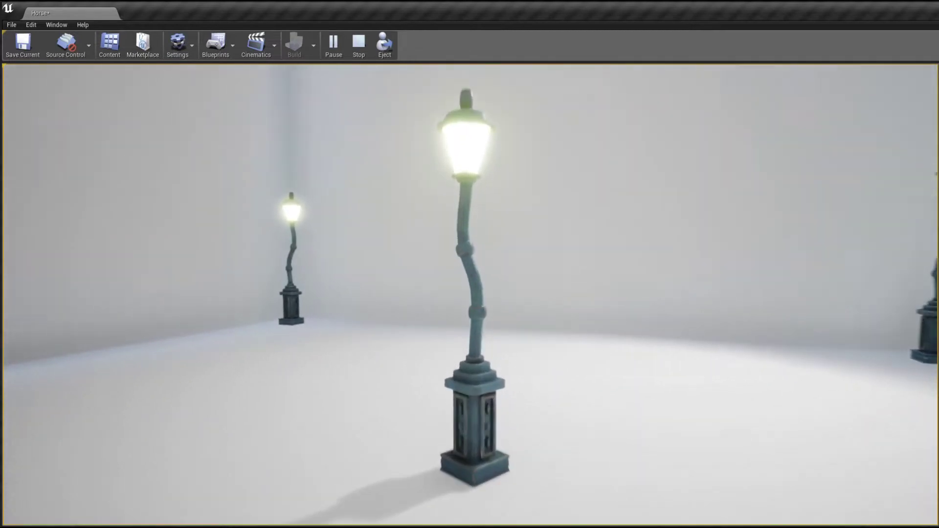
pyautogui.press('w')
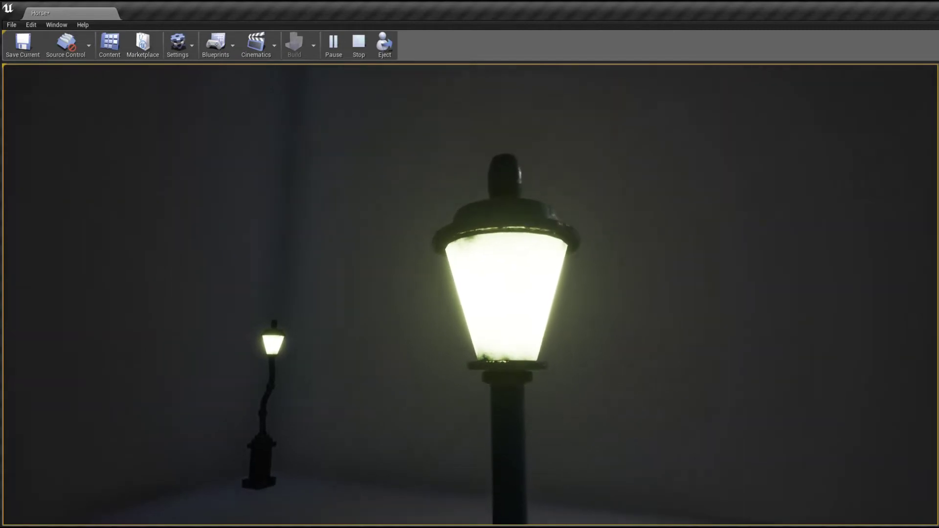
pyautogui.press('s')
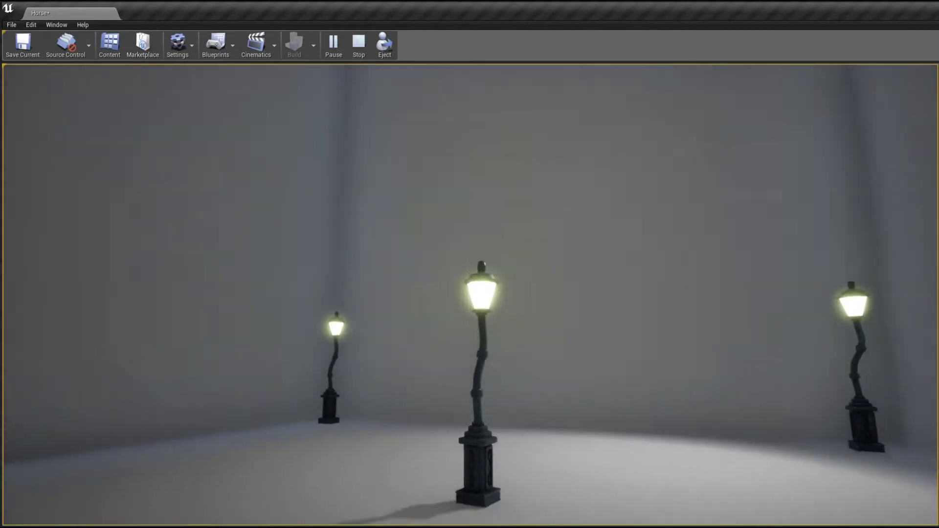
pyautogui.press('w')
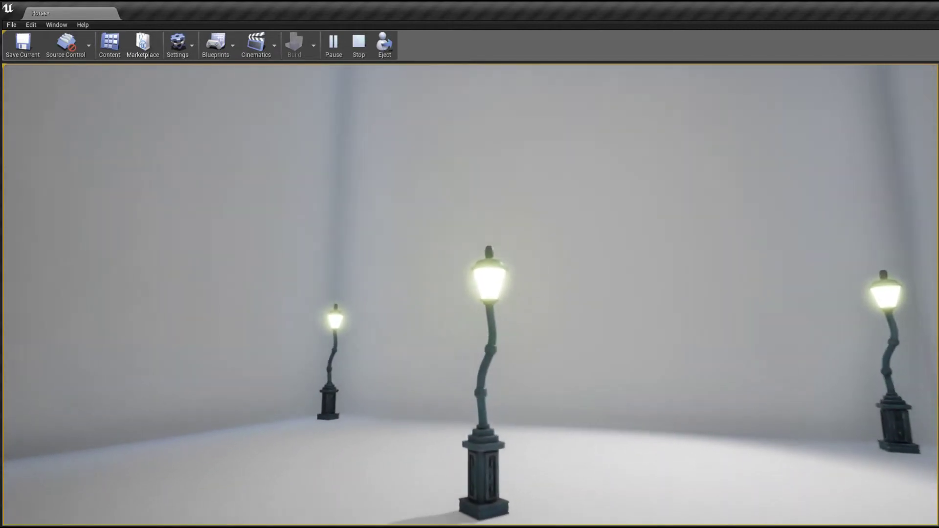
pyautogui.press('s')
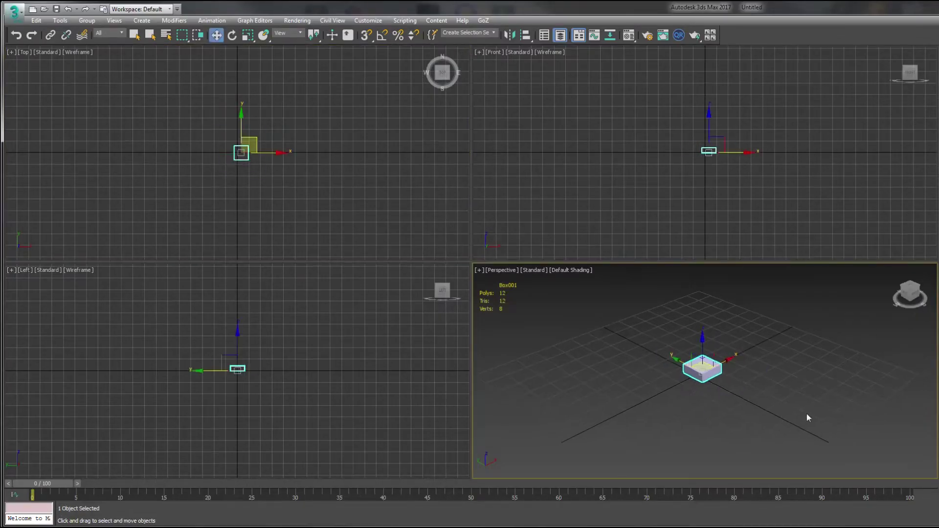
# - Chamfer the edges of base box Box001 by 0.025m
pyautogui.press('z')
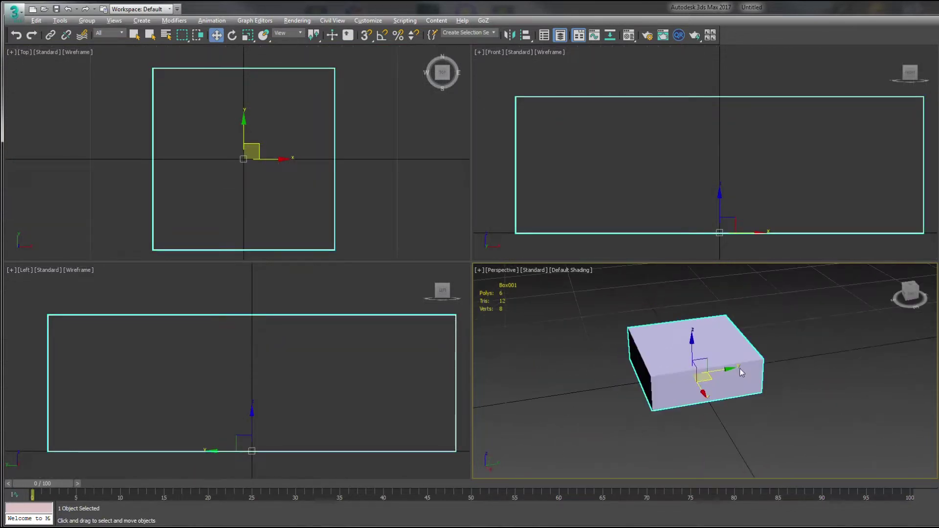
pyautogui.click(754, 367)
pyautogui.rightClick(699, 383)
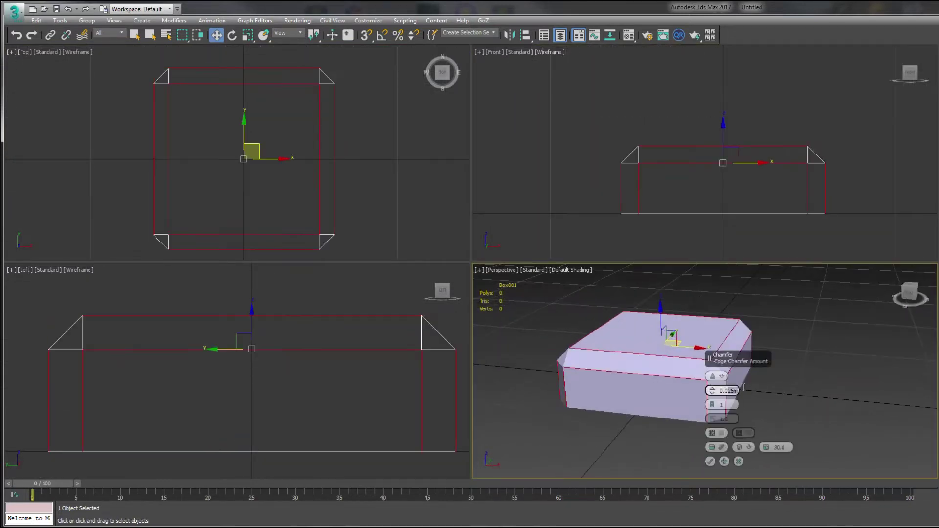
pyautogui.click(735, 434)
pyautogui.keyDown('alt'); pyautogui.moveTo(739, 435); pyautogui.dragTo(738, 352, button='middle'); pyautogui.keyUp('alt')
# - Adjust the base's bottom face, then draw Box002 centred on top of the base
pyautogui.click(685, 371)
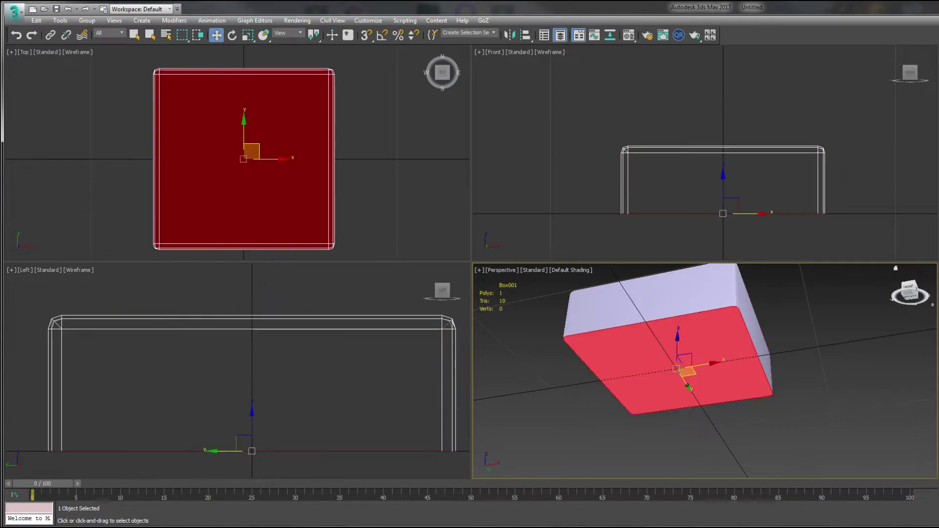
pyautogui.click(708, 403)
pyautogui.scroll(2, 705, 208)
pyautogui.press('4')
pyautogui.scroll(2, 764, 237)
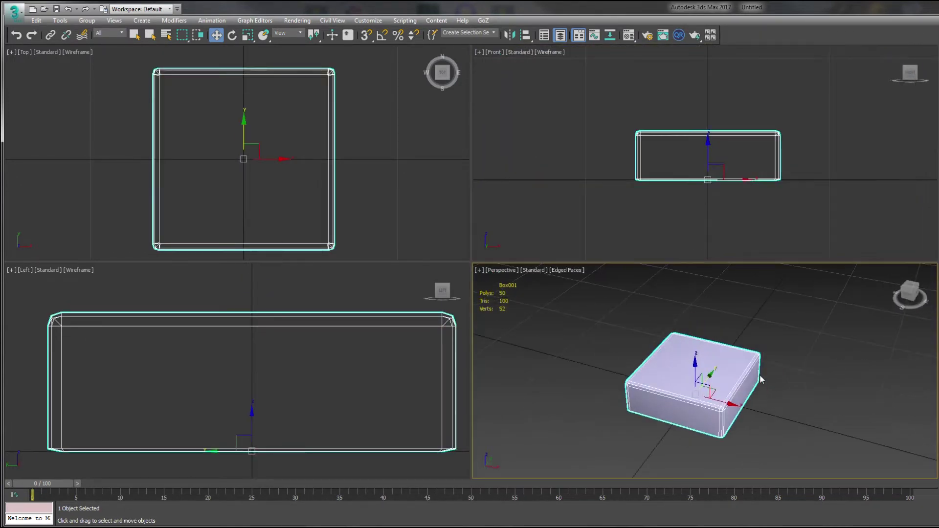
pyautogui.moveTo(188, 107); pyautogui.dragTo(303, 216)
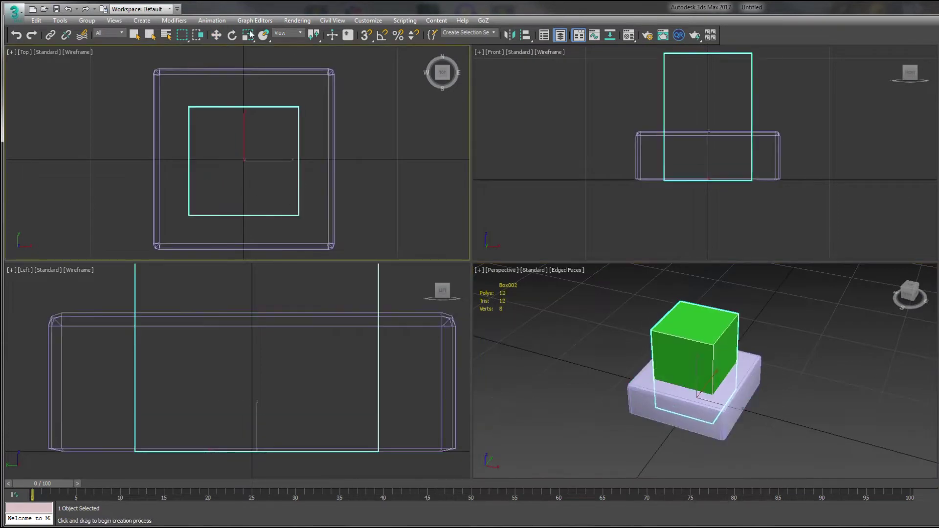
# - Move Box002 down so it sits on the base
pyautogui.click(215, 34)
pyautogui.moveTo(659, 123)
pyautogui.mouseDown()
pyautogui.moveTo(659, 180)
pyautogui.moveTo(659, 153)
pyautogui.moveTo(821, 190)
pyautogui.mouseUp()
pyautogui.scroll(5, 683, 176)
pyautogui.scroll(-5, 733, 239)
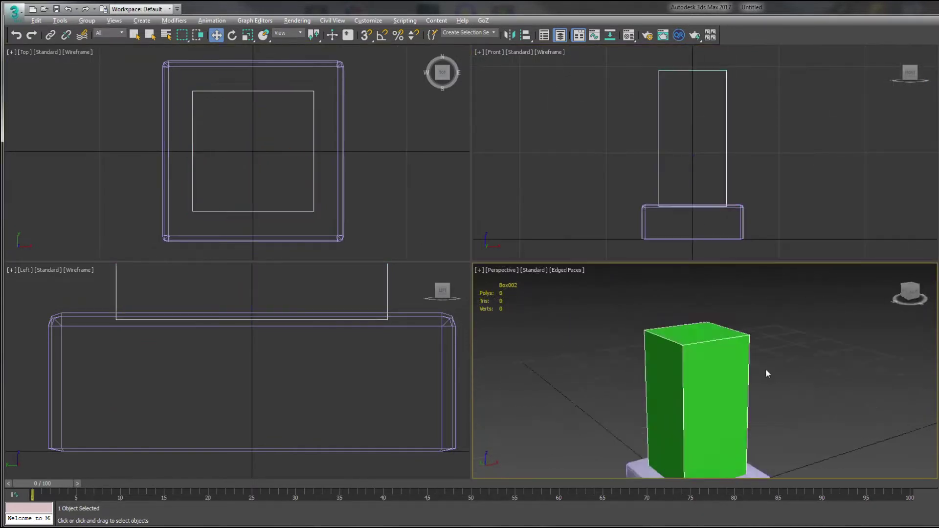
# - Shape the column top into a stepped cap and chamfer its ledge edges
pyautogui.click(712, 342)
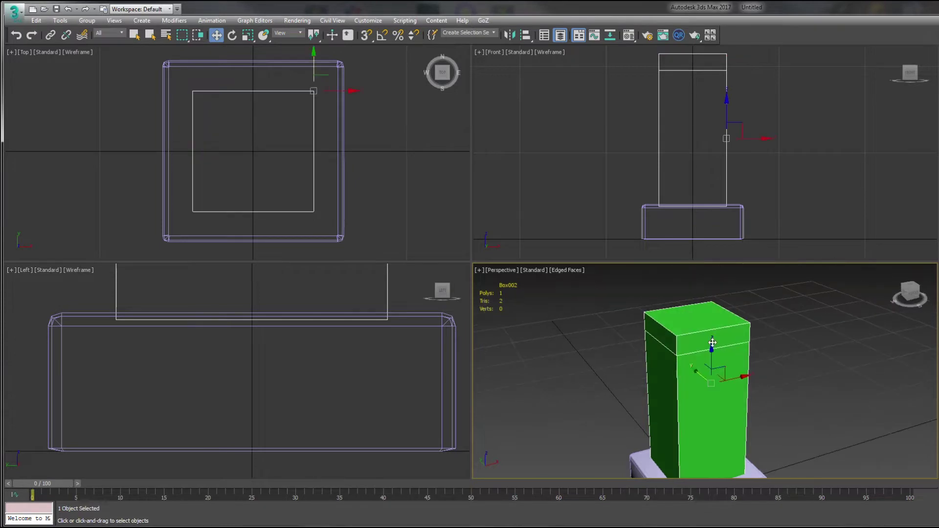
pyautogui.click(712, 376)
pyautogui.keyDown('alt'); pyautogui.moveTo(714, 381); pyautogui.dragTo(776, 382, button='middle'); pyautogui.keyUp('alt')
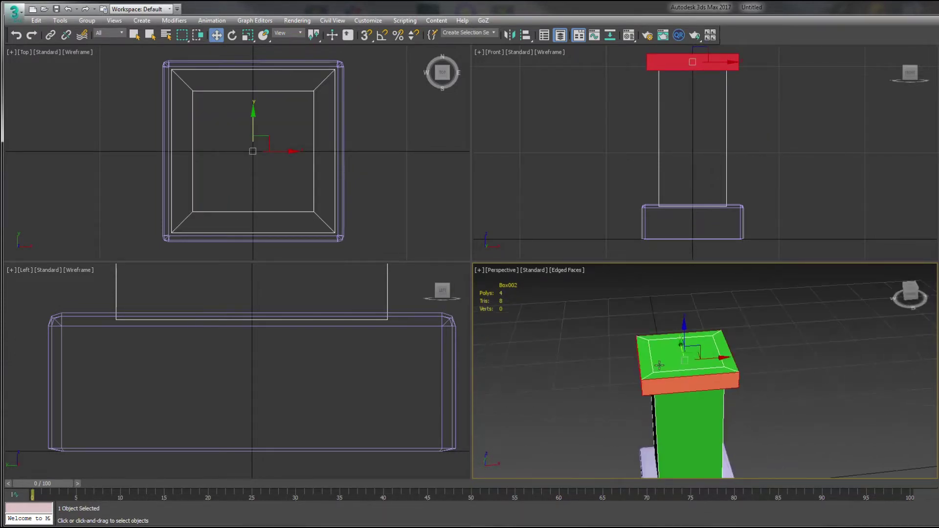
pyautogui.click(687, 361)
pyautogui.keyDown('alt'); pyautogui.moveTo(702, 367); pyautogui.dragTo(744, 371, button='middle'); pyautogui.keyUp('alt')
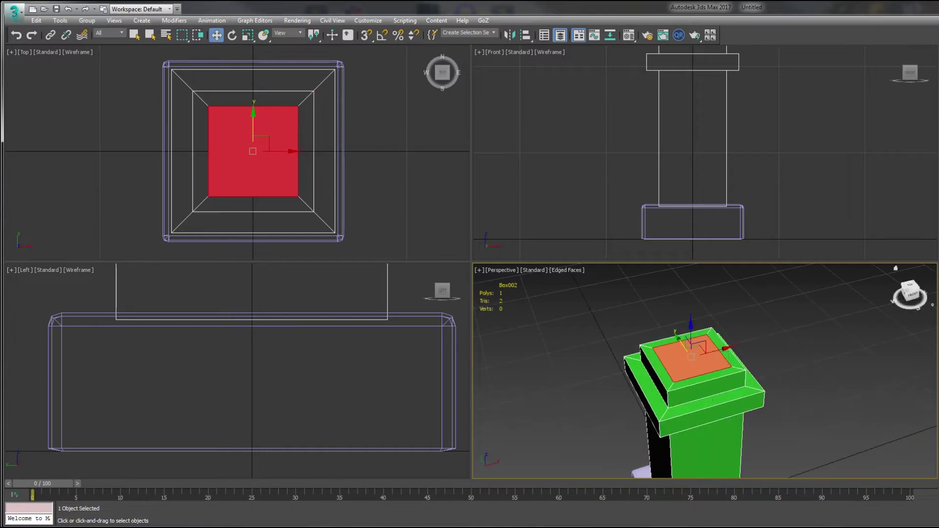
pyautogui.click(719, 406)
pyautogui.keyDown('alt'); pyautogui.moveTo(719, 406); pyautogui.dragTo(759, 399, button='middle'); pyautogui.keyUp('alt')
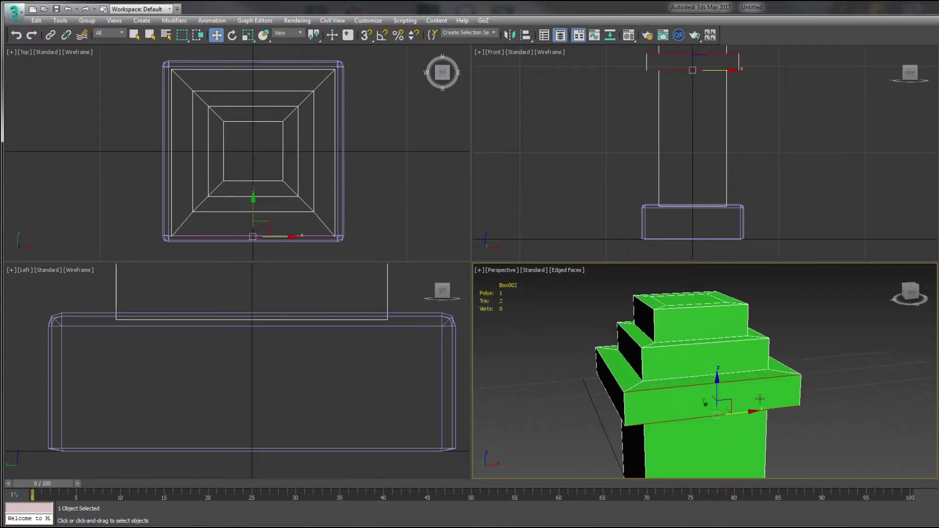
pyautogui.keyDown('alt'); pyautogui.moveTo(717, 315); pyautogui.dragTo(699, 377, button='middle'); pyautogui.keyUp('alt')
pyautogui.hotkey('ctrl', 'shift', 'c')
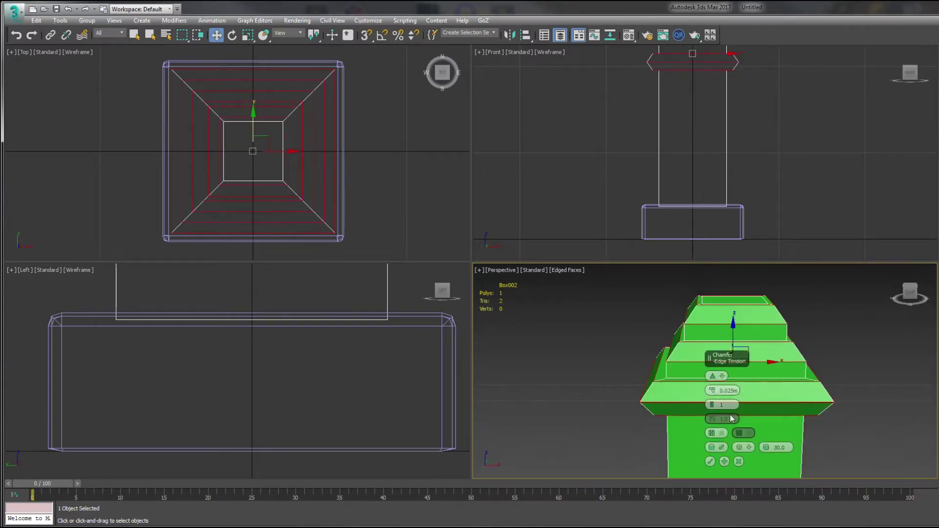
pyautogui.moveTo(749, 400)
pyautogui.keyDown('alt'); pyautogui.mouseDown(button='middle')
pyautogui.moveTo(770, 445)
pyautogui.moveTo(835, 418)
pyautogui.moveTo(761, 395)
pyautogui.moveTo(717, 427)
pyautogui.mouseUp(button='middle'); pyautogui.keyUp('alt')
pyautogui.press('Return')
# - Chamfer the column's corner edges, then connect and scale a new edge loop on the shaft
pyautogui.hotkey('ctrl', 'shift', 'c')
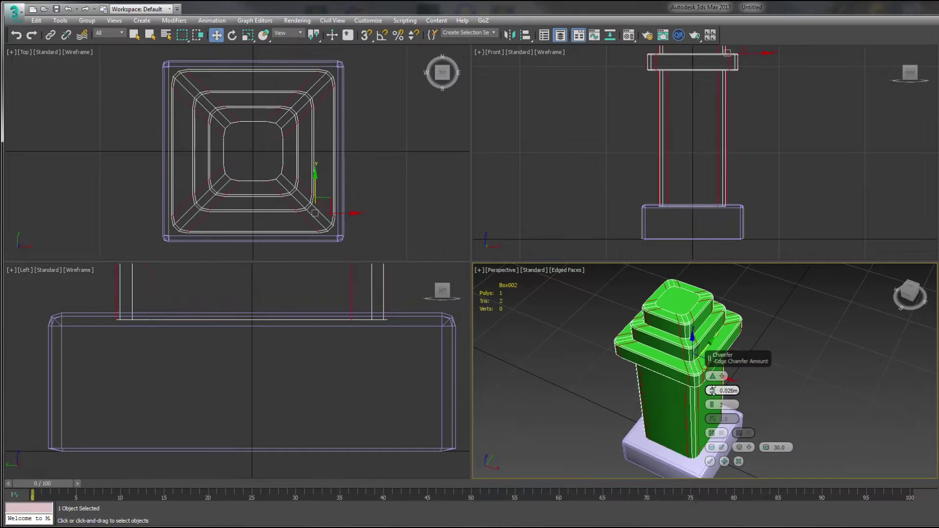
pyautogui.press('Return')
pyautogui.moveTo(712, 390)
pyautogui.keyDown('alt'); pyautogui.mouseDown(button='middle')
pyautogui.moveTo(775, 430)
pyautogui.moveTo(771, 227)
pyautogui.mouseUp(button='middle'); pyautogui.keyUp('alt')
pyautogui.moveTo(607, 172); pyautogui.dragTo(788, 178)
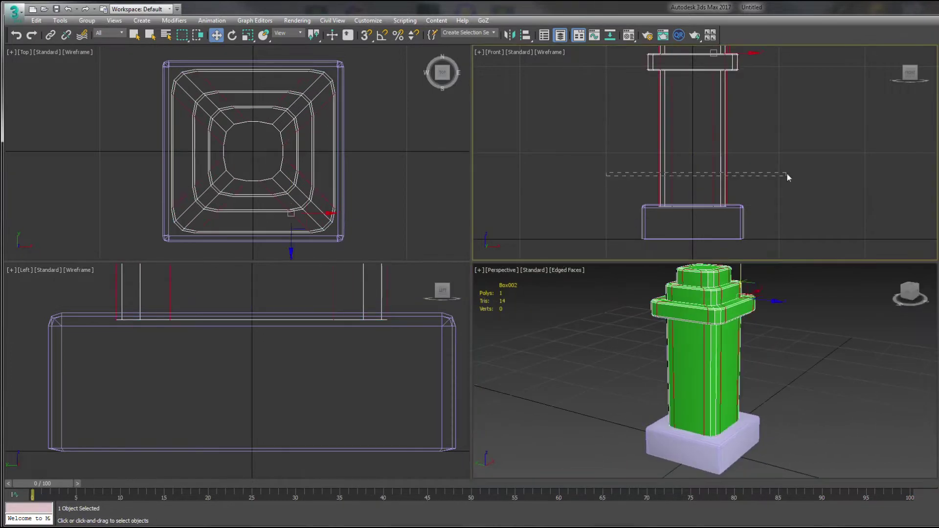
pyautogui.hotkey('ctrl', 'shift', 'e')
pyautogui.scroll(2, 697, 185)
pyautogui.scroll(2, 262, 156)
pyautogui.press('r')
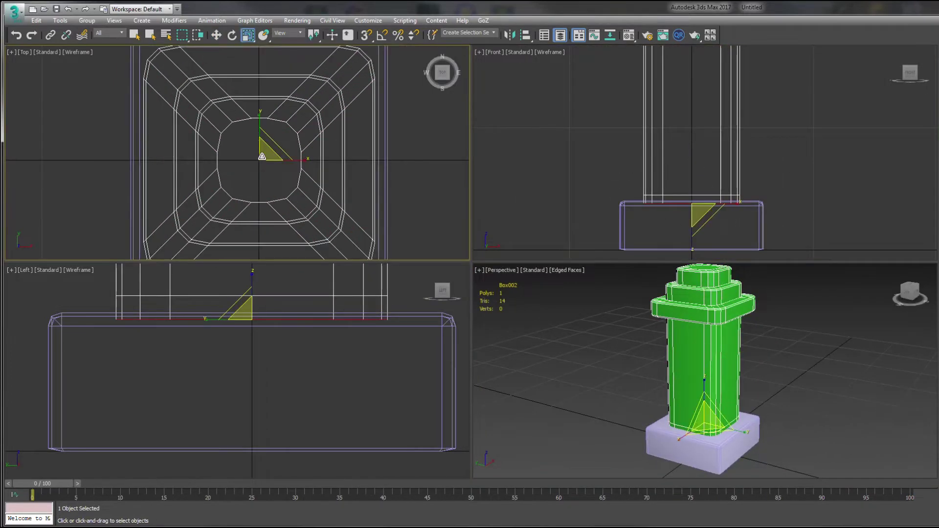
pyautogui.press('2')
pyautogui.hotkey('ctrl', 'shift', 'z')
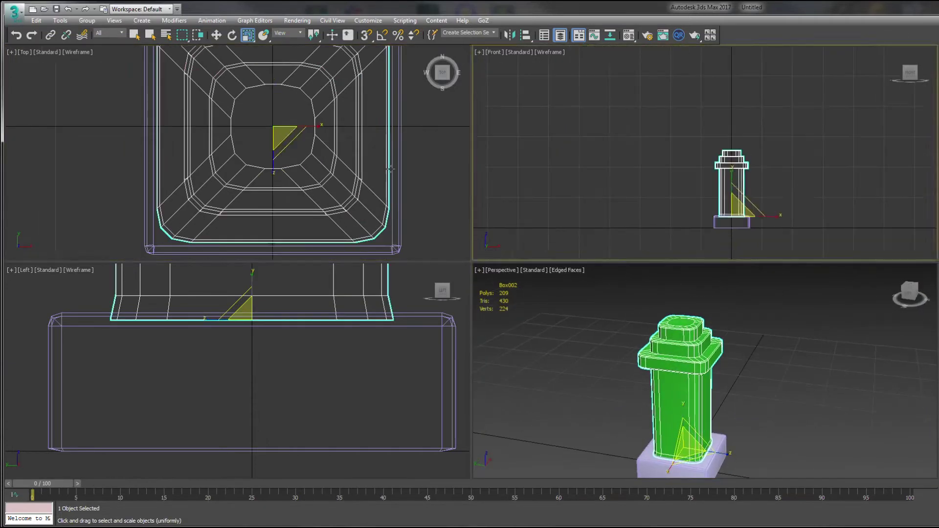
# - Frame the column top in the front view and start Line001 there
pyautogui.moveTo(245, 123); pyautogui.dragTo(248, 138, button='middle')
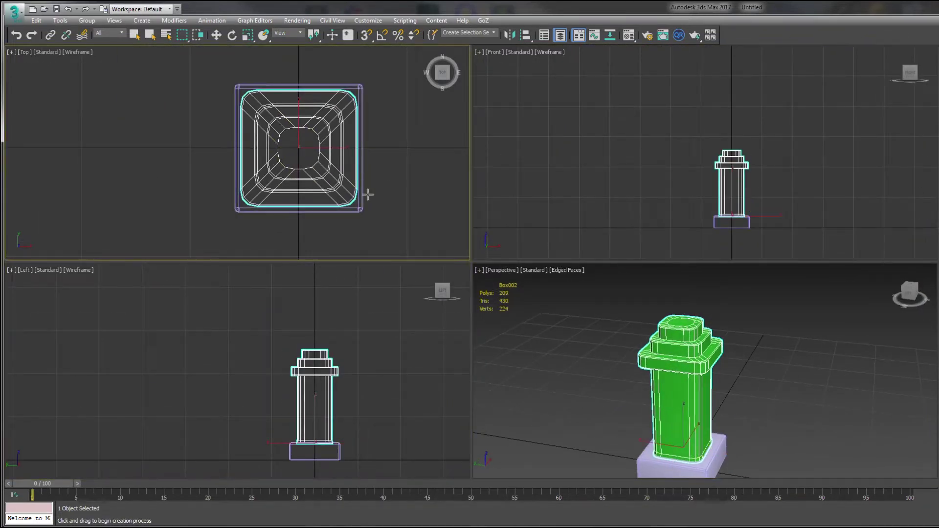
pyautogui.scroll(3, 733, 166)
pyautogui.moveTo(733, 180)
pyautogui.mouseDown(button='middle')
pyautogui.moveTo(679, 181)
pyautogui.moveTo(675, 205)
pyautogui.mouseUp(button='middle')
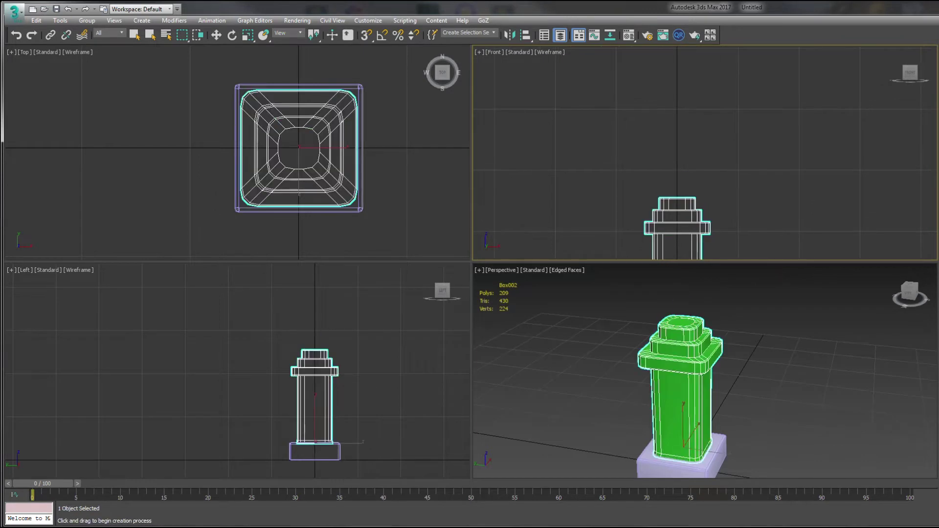
pyautogui.click(676, 203)
# - Chamfer the edges along the tube's bends
pyautogui.scroll(-5, 676, 180)
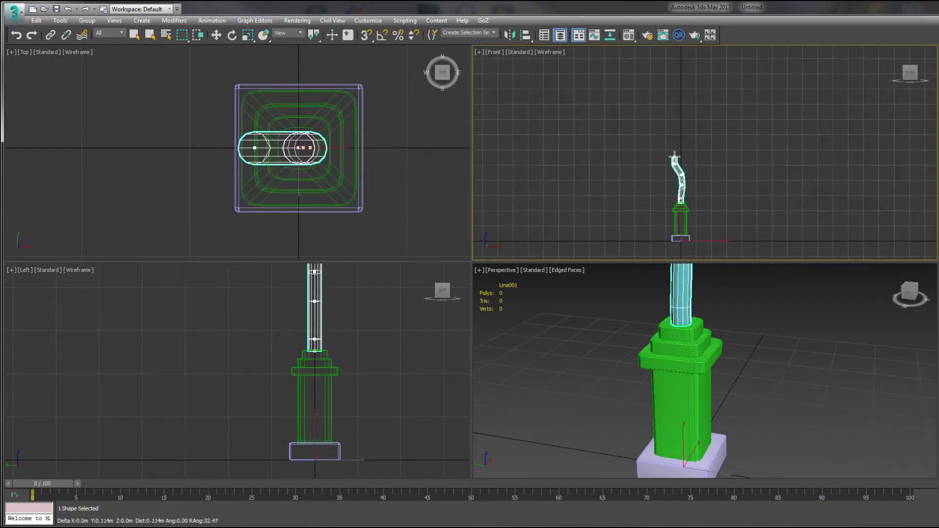
pyautogui.scroll(4, 674, 156)
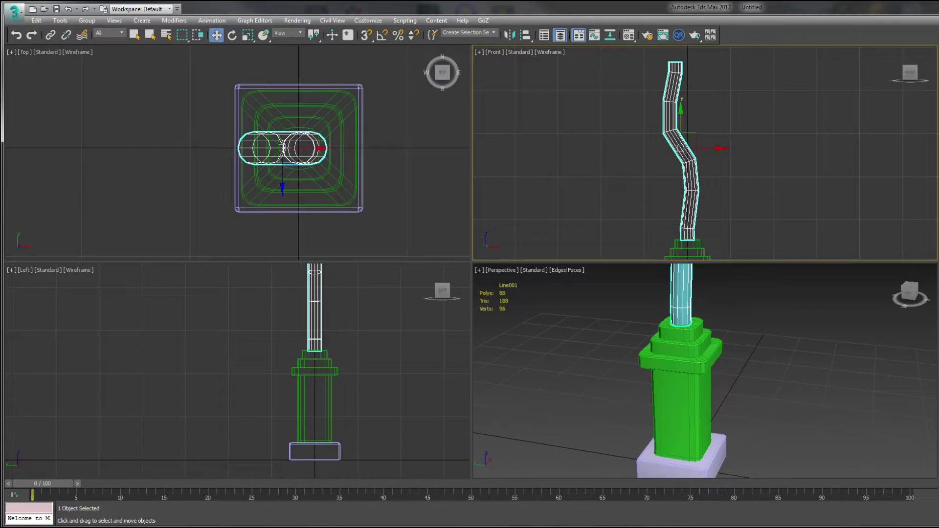
pyautogui.keyDown('alt'); pyautogui.moveTo(743, 386); pyautogui.dragTo(767, 402, button='middle'); pyautogui.keyUp('alt')
pyautogui.scroll(4, 679, 226)
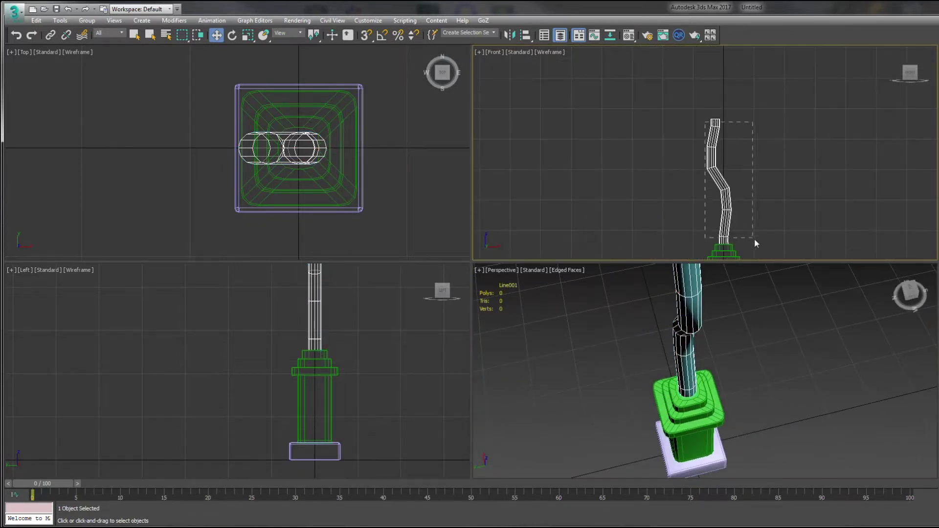
pyautogui.moveTo(755, 243); pyautogui.dragTo(756, 243)
pyautogui.scroll(2, 745, 147)
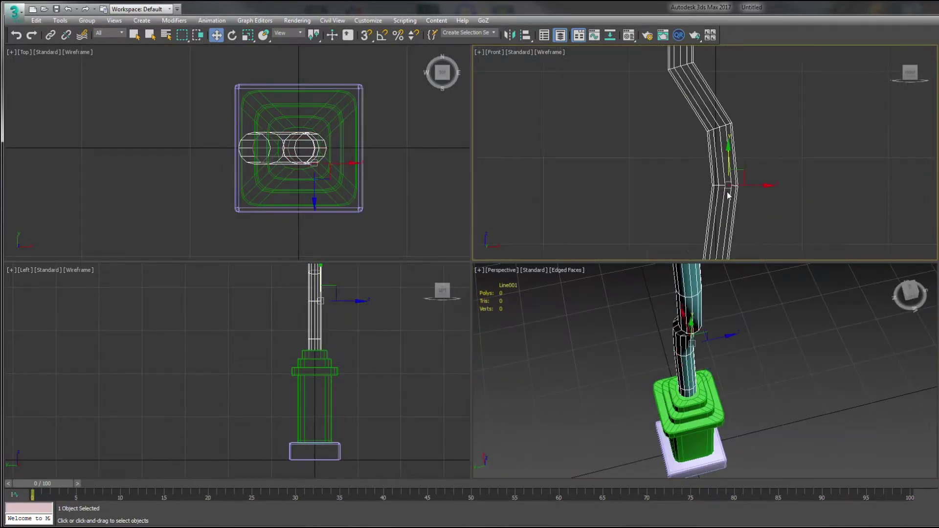
pyautogui.moveTo(746, 147); pyautogui.dragTo(672, 155, button='middle')
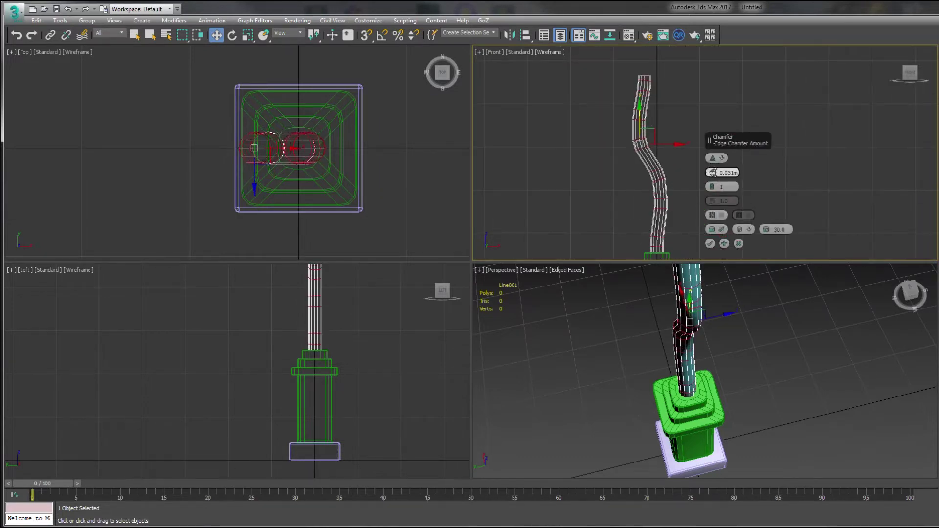
pyautogui.click(709, 243)
# - Extrude the tube's bottom polygon ring outward into a collar
pyautogui.scroll(2, 629, 119)
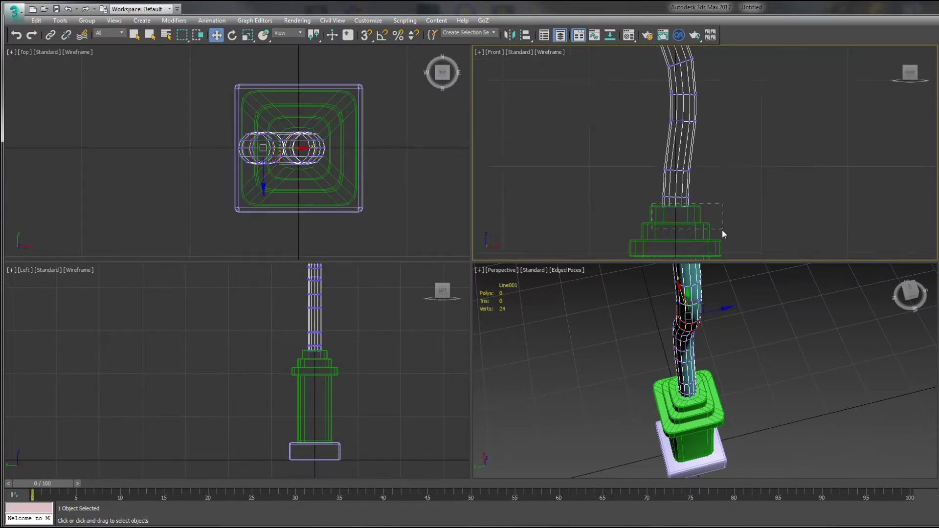
pyautogui.moveTo(723, 234); pyautogui.dragTo(722, 233)
pyautogui.scroll(3, 704, 371)
pyautogui.scroll(5, 656, 206)
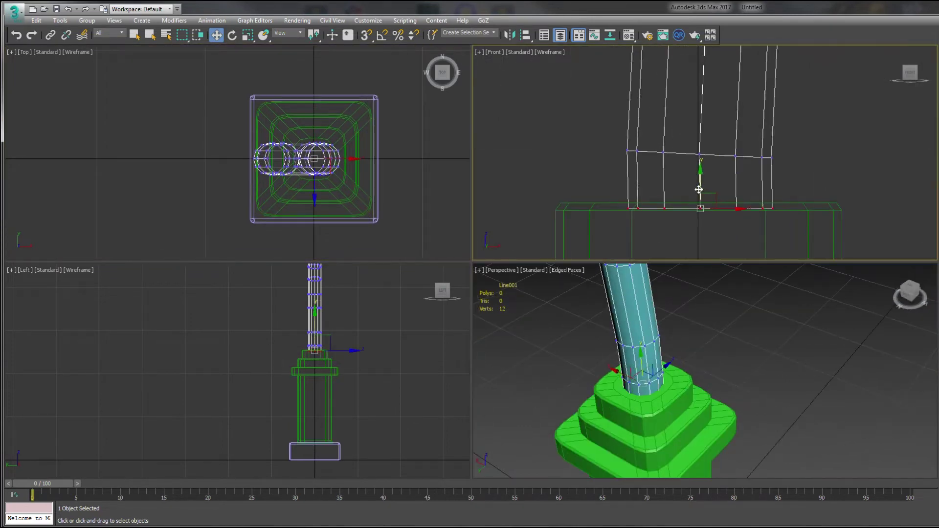
pyautogui.scroll(-4, 704, 372)
pyautogui.click(656, 208)
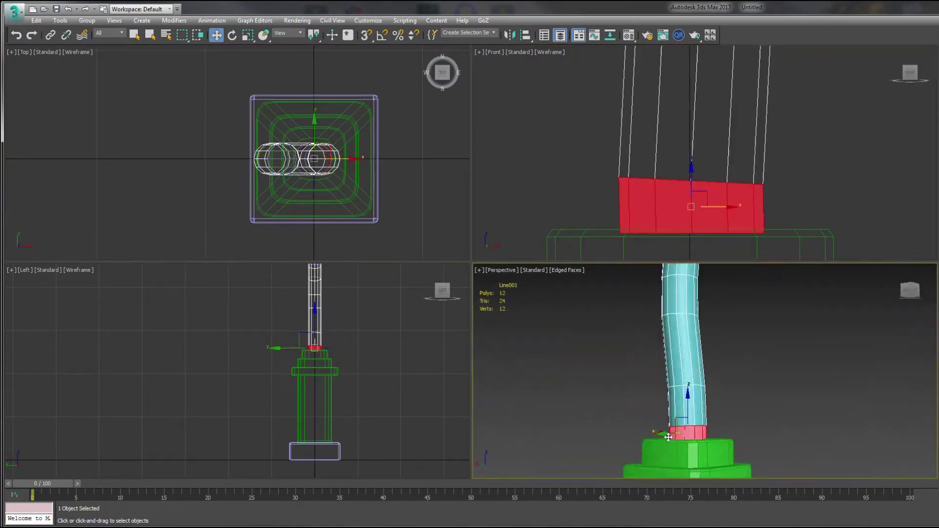
pyautogui.hotkey('shift', 'e')
pyautogui.moveTo(712, 390); pyautogui.dragTo(717, 413)
pyautogui.scroll(2, 717, 414)
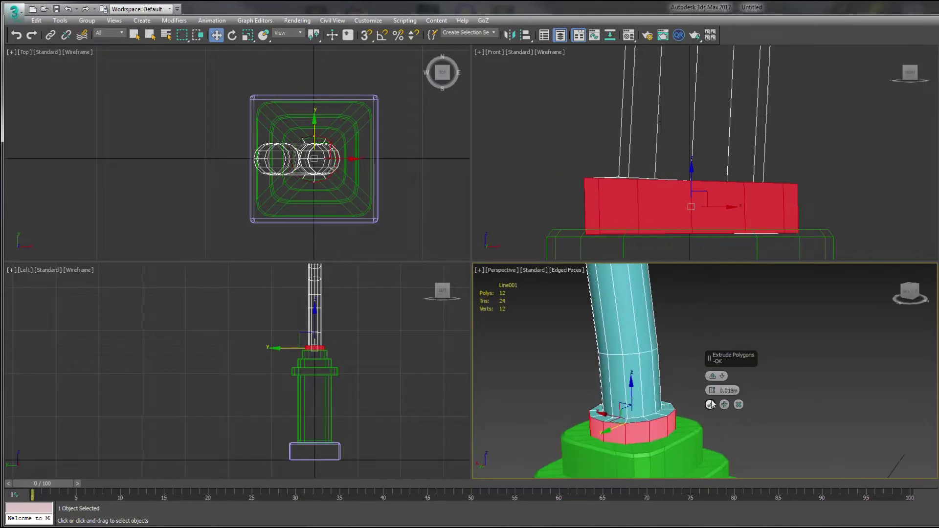
pyautogui.click(710, 404)
# - Chamfer the edges of the bottom collar
pyautogui.scroll(2, 637, 438)
pyautogui.hotkey('ctrl', 'shift', 'c')
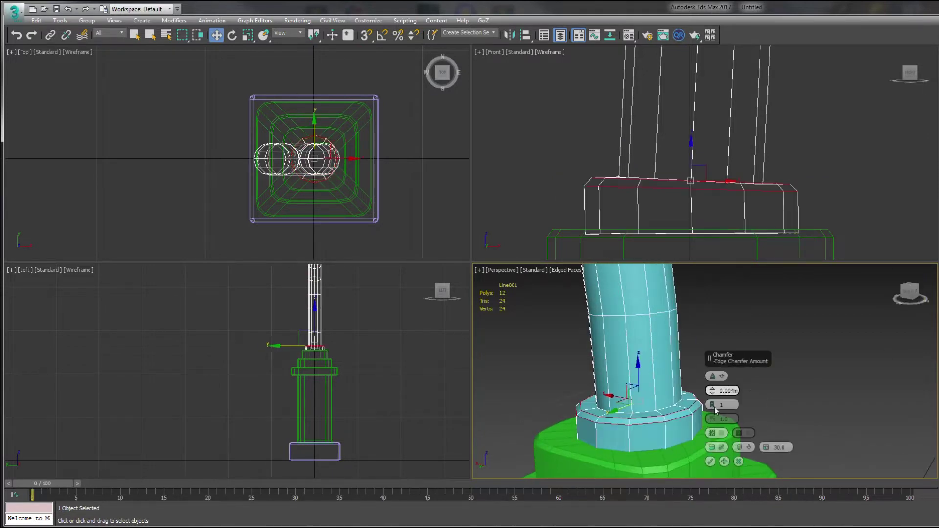
pyautogui.click(710, 461)
pyautogui.moveTo(765, 250); pyautogui.dragTo(765, 235, button='middle')
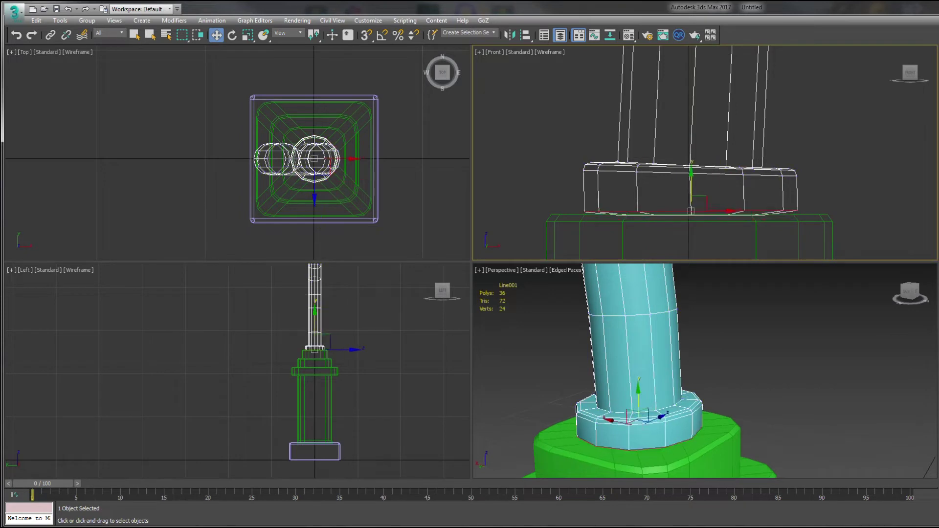
pyautogui.scroll(-2, 653, 164)
pyautogui.scroll(-2, 653, 164)
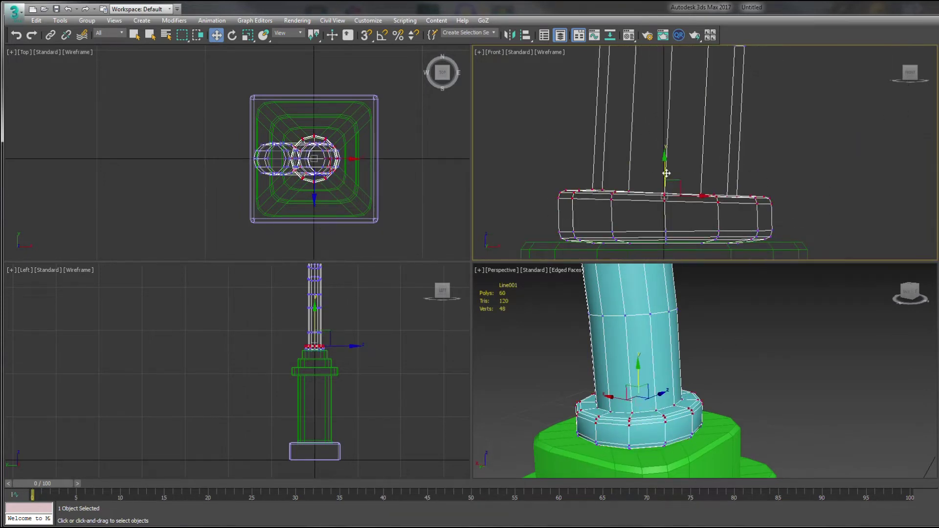
# - Extrude the polygon ring at the tube top into a flared rim
pyautogui.press('2')
pyautogui.scroll(-3, 653, 164)
pyautogui.scroll(-2, 653, 163)
pyautogui.press('4')
pyautogui.scroll(5, 653, 164)
pyautogui.moveTo(606, 132); pyautogui.dragTo(741, 171)
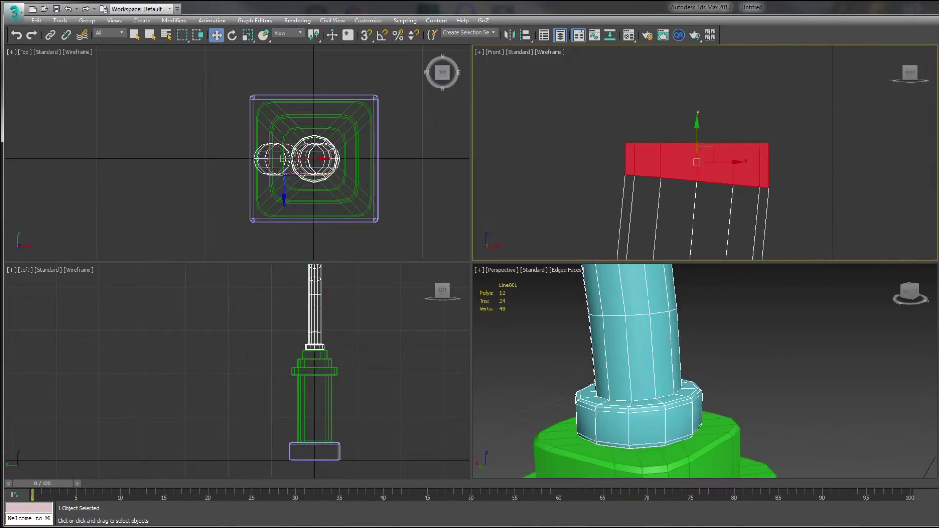
pyautogui.click(710, 186)
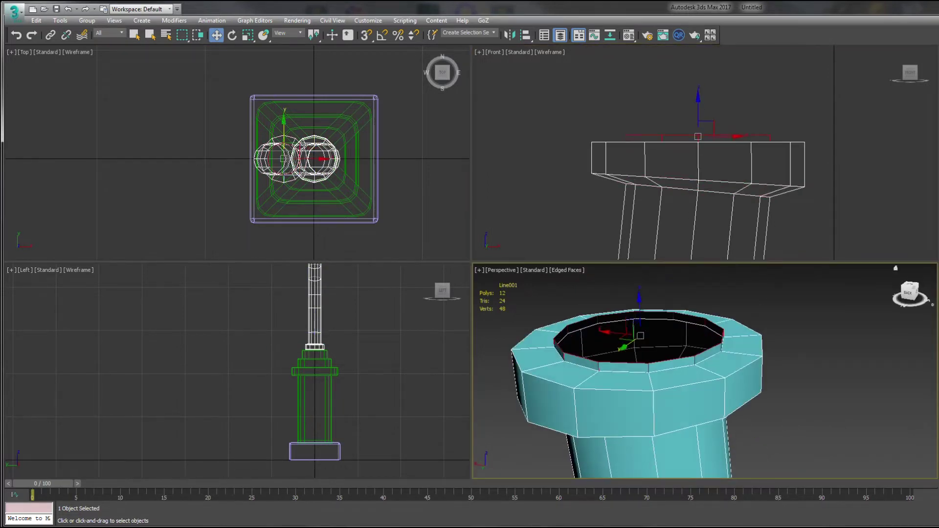
pyautogui.press('1')
pyautogui.scroll(3, 799, 180)
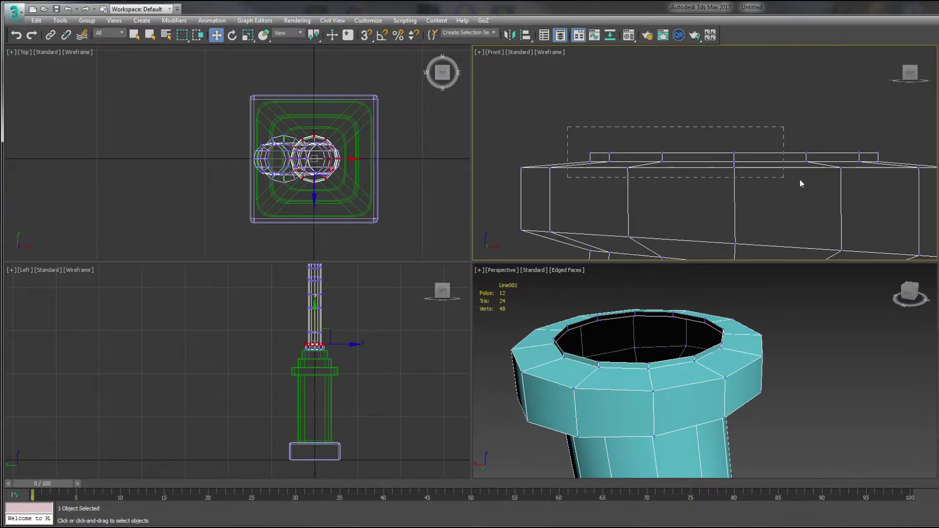
pyautogui.scroll(-3, 759, 244)
pyautogui.scroll(-3, 709, 372)
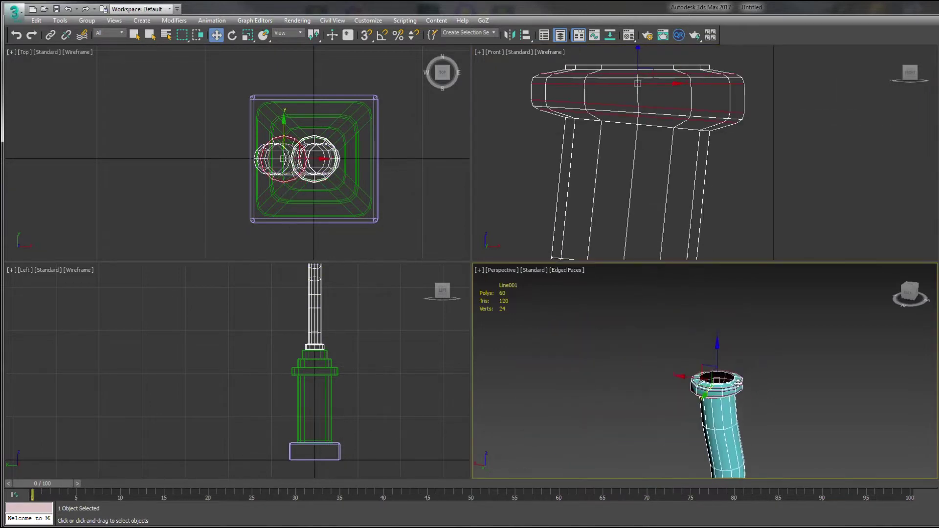
pyautogui.scroll(-3, 709, 371)
# - Extrude a ring of polygons in the middle of the tube
pyautogui.scroll(-3, 849, 233)
pyautogui.press('4')
pyautogui.press('z')
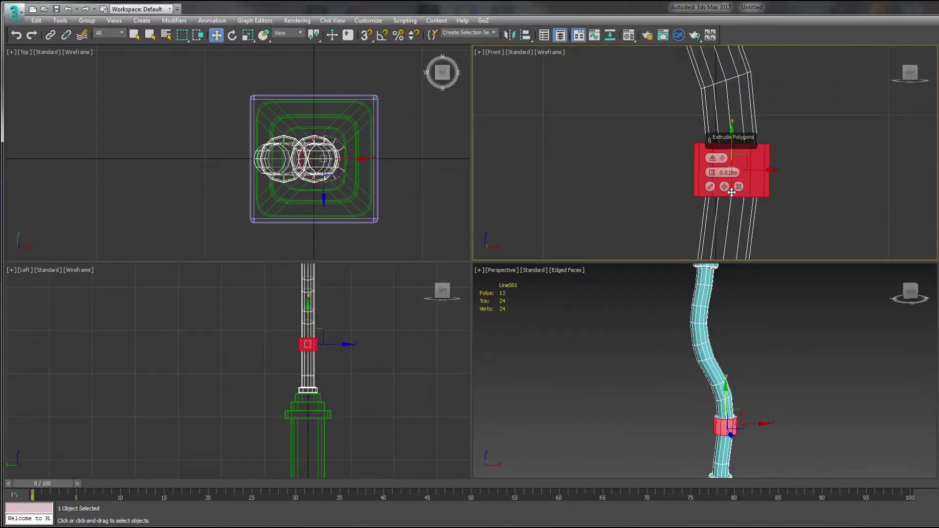
pyautogui.scroll(-2, 731, 192)
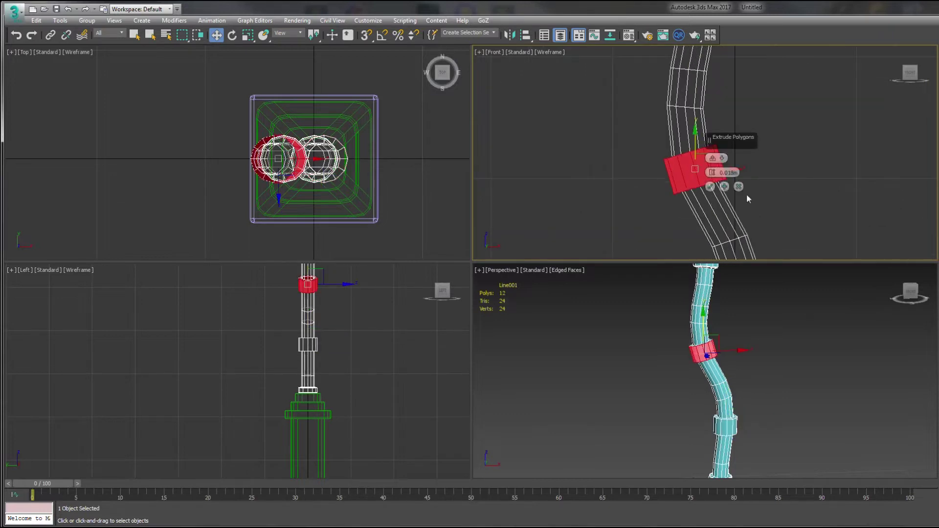
pyautogui.click(710, 186)
# - Widen the chamfer on the new mid-tube ring
pyautogui.scroll(3, 750, 330)
pyautogui.scroll(3, 751, 331)
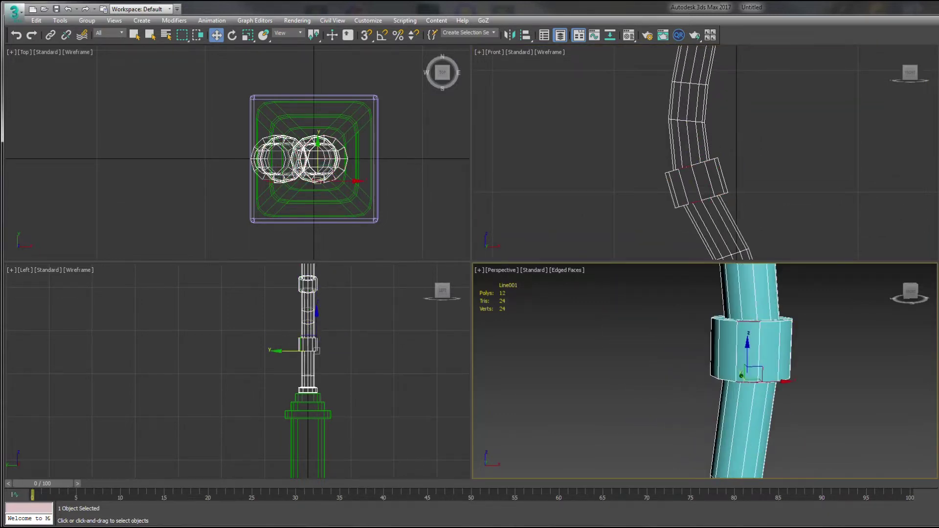
pyautogui.moveTo(823, 367); pyautogui.dragTo(706, 367, button='middle')
pyautogui.moveTo(712, 390); pyautogui.dragTo(711, 386)
pyautogui.click(710, 461)
pyautogui.scroll(-5, 710, 461)
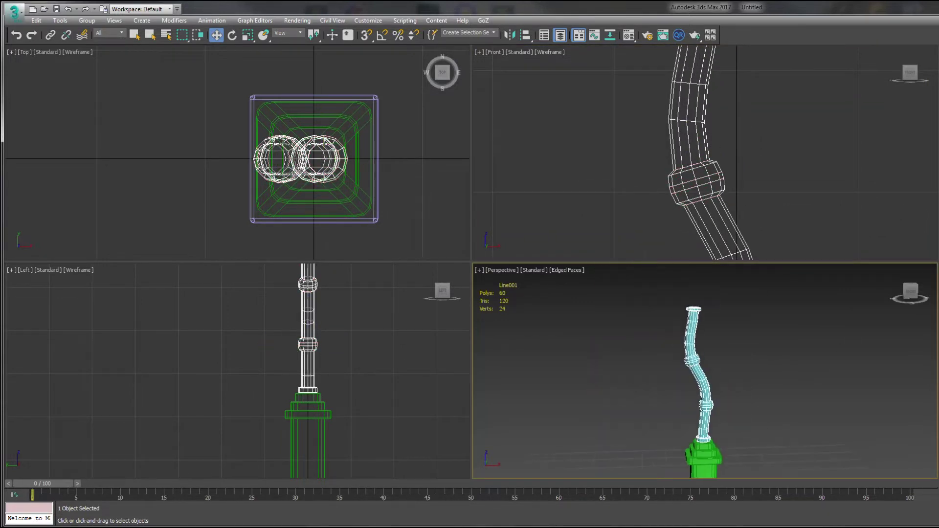
# - In a maximized Perspective view, add geometry to the bottom plinth (747 polygons), then restore four views
pyautogui.hotkey('alt', 'w')
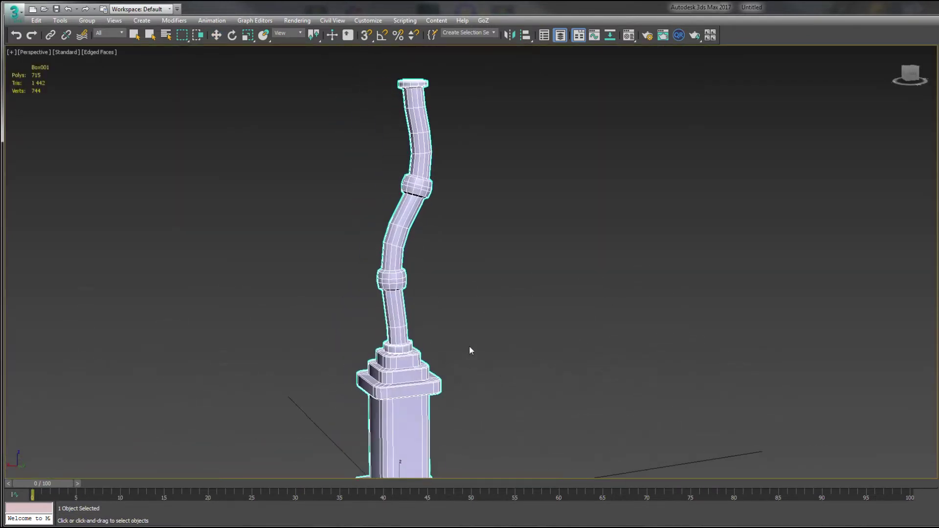
pyautogui.press('w')
pyautogui.scroll(5, 622, 333)
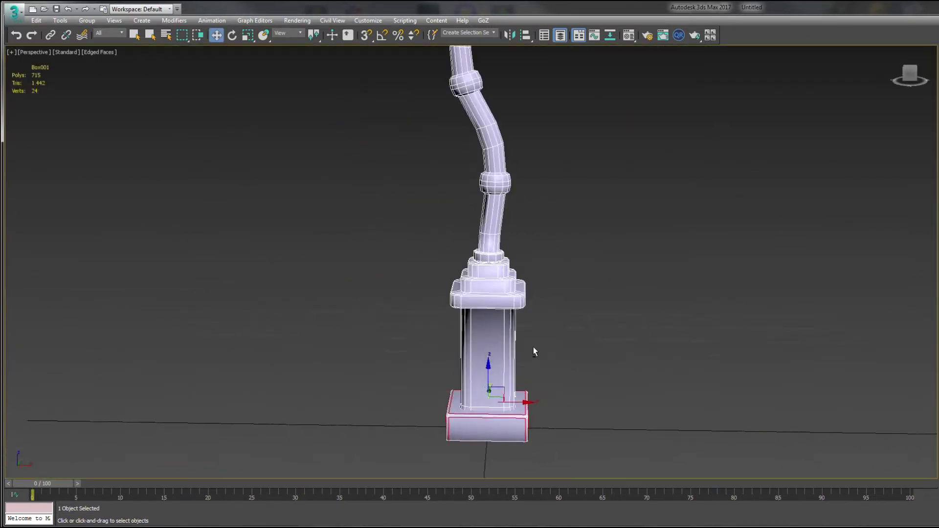
pyautogui.moveTo(536, 352)
pyautogui.keyDown('alt'); pyautogui.mouseDown(button='middle')
pyautogui.moveTo(483, 359)
pyautogui.moveTo(484, 313)
pyautogui.moveTo(508, 313)
pyautogui.mouseUp(button='middle'); pyautogui.keyUp('alt')
pyautogui.click(534, 297)
pyautogui.scroll(-5, 511, 318)
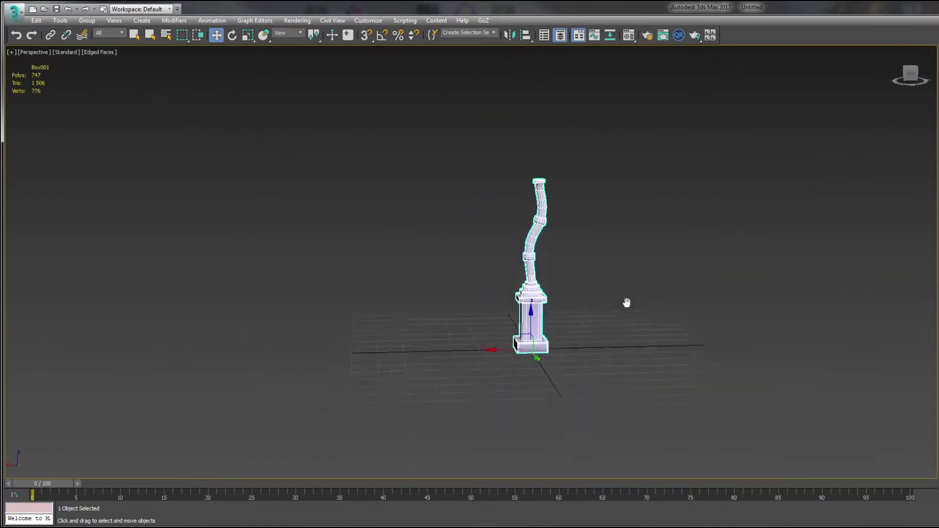
pyautogui.scroll(2, 708, 373)
pyautogui.scroll(5, 528, 274)
pyautogui.scroll(3, 524, 298)
pyautogui.scroll(-8, 524, 298)
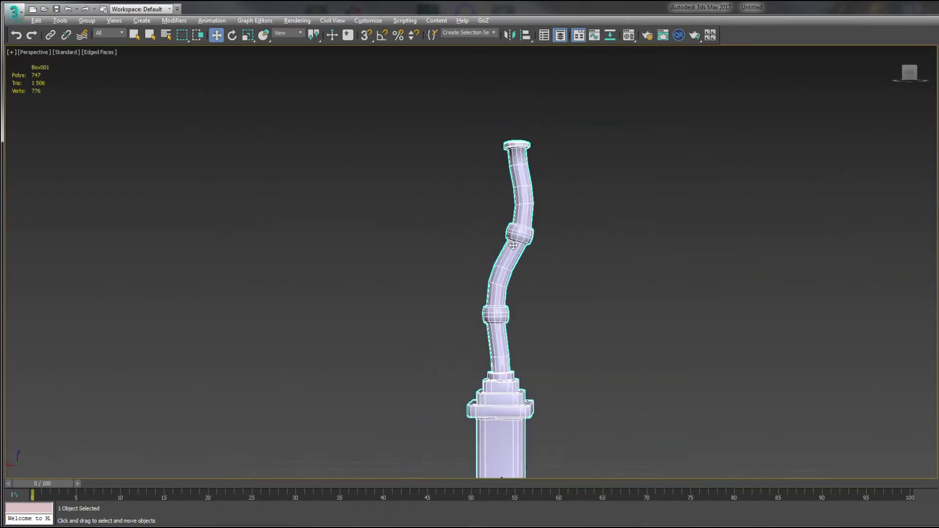
pyautogui.keyDown('alt'); pyautogui.moveTo(524, 297); pyautogui.dragTo(552, 294, button='middle'); pyautogui.keyUp('alt')
pyautogui.hotkey('alt', 'w')
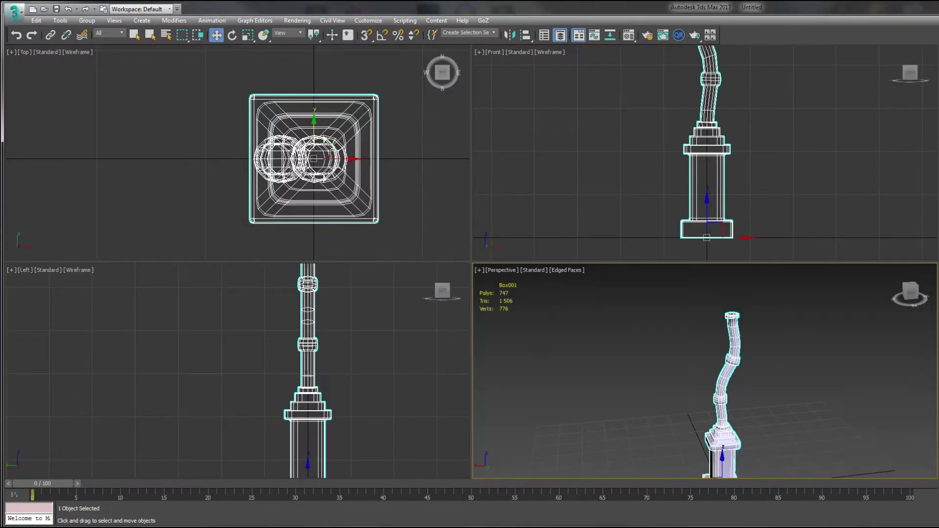
# - Move Cylinder001 so it sits centred on the stem top
pyautogui.scroll(2, 369, 201)
pyautogui.click(254, 152)
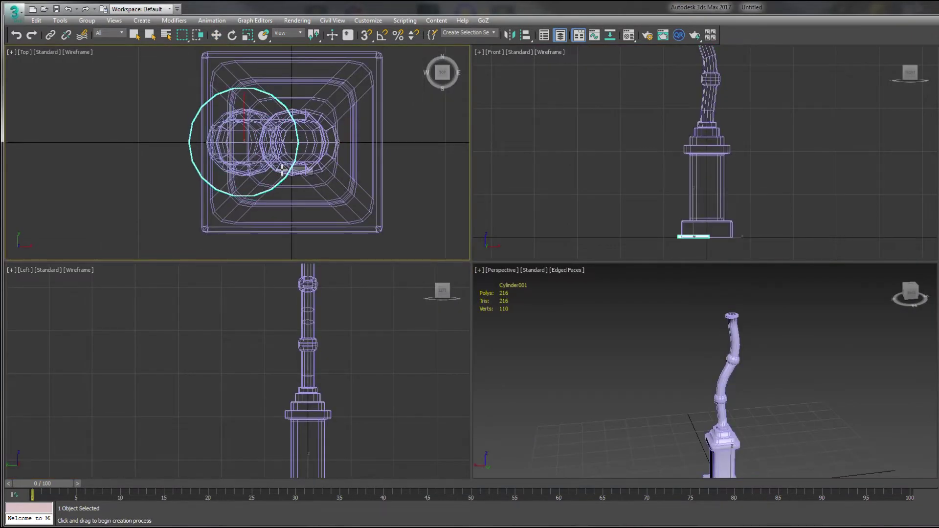
pyautogui.press('w')
pyautogui.moveTo(740, 189); pyautogui.dragTo(727, 209, button='middle')
pyautogui.scroll(10, 700, 101)
pyautogui.moveTo(702, 100); pyautogui.dragTo(719, 99)
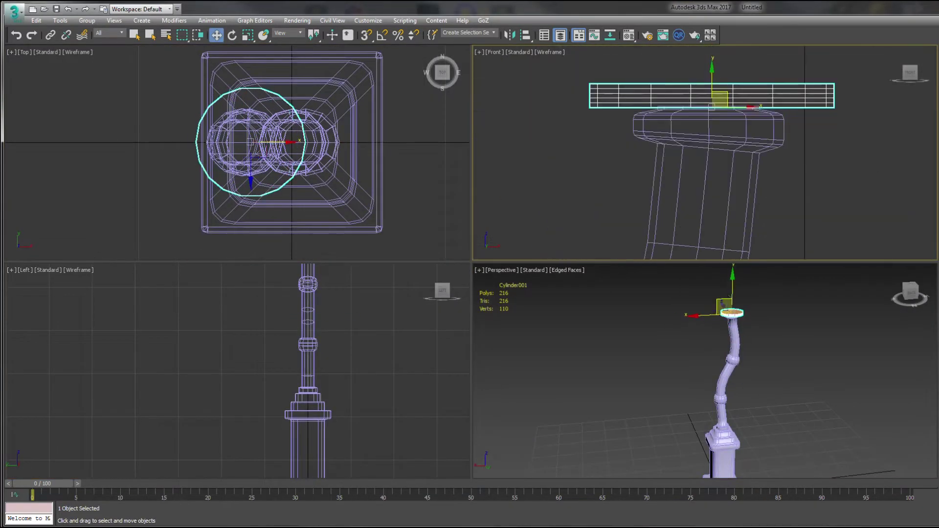
pyautogui.keyDown('alt'); pyautogui.moveTo(704, 372); pyautogui.dragTo(684, 372, button='middle'); pyautogui.keyUp('alt')
pyautogui.scroll(5, 317, 372)
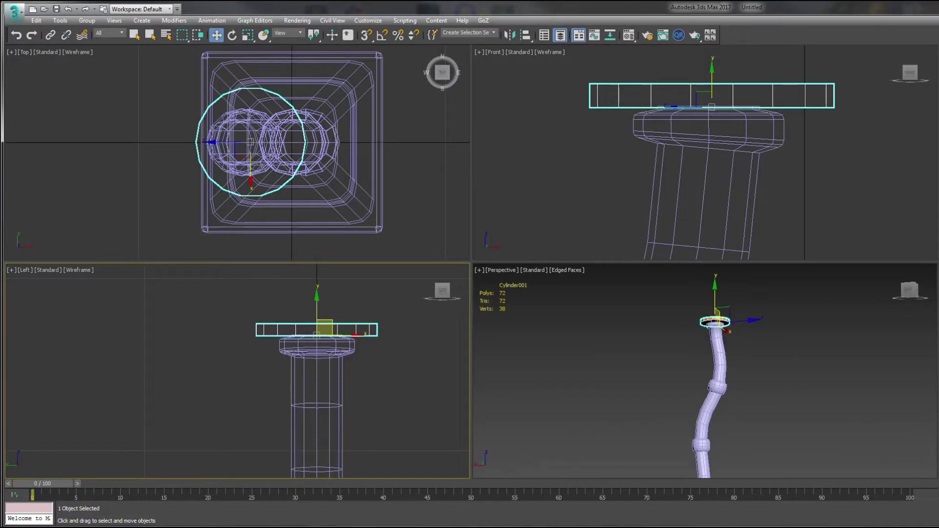
pyautogui.moveTo(706, 108); pyautogui.dragTo(656, 151, button='middle')
pyautogui.keyDown('alt'); pyautogui.moveTo(713, 372); pyautogui.dragTo(743, 352, button='middle'); pyautogui.keyUp('alt')
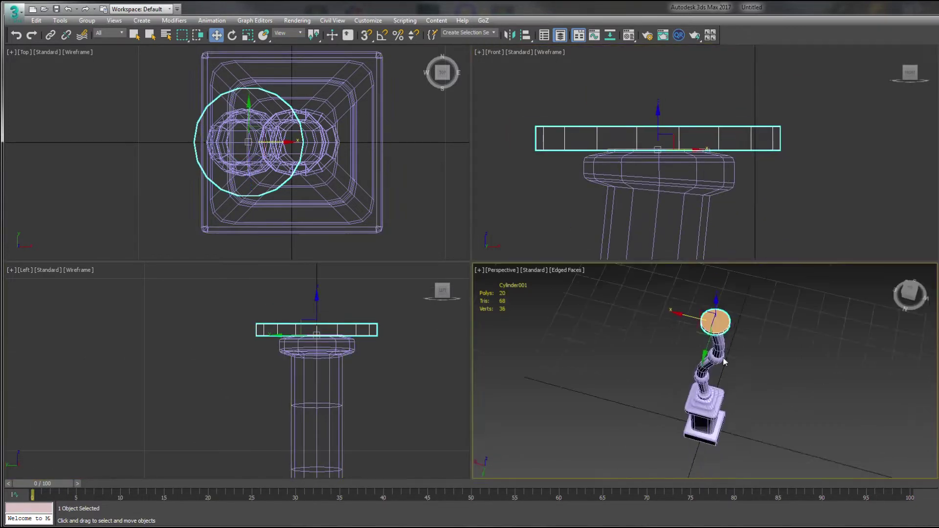
pyautogui.scroll(4, 719, 333)
# - Scale Cylinder001's top face much wider and extrude it upward 0.05m into a cone
pyautogui.click(723, 328)
pyautogui.keyDown('alt'); pyautogui.moveTo(783, 276); pyautogui.dragTo(789, 245, button='middle'); pyautogui.keyUp('alt')
pyautogui.scroll(-8, 798, 183)
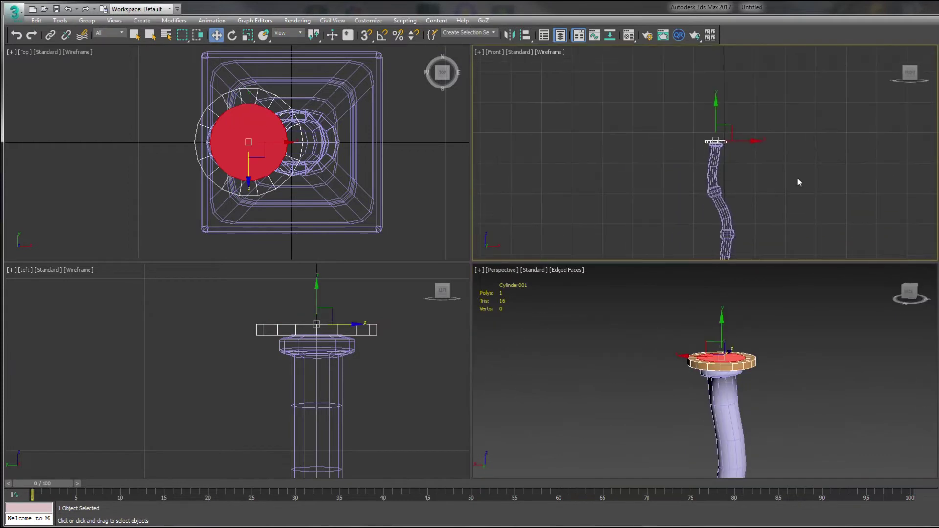
pyautogui.moveTo(687, 110); pyautogui.dragTo(709, 105)
pyautogui.click(723, 343)
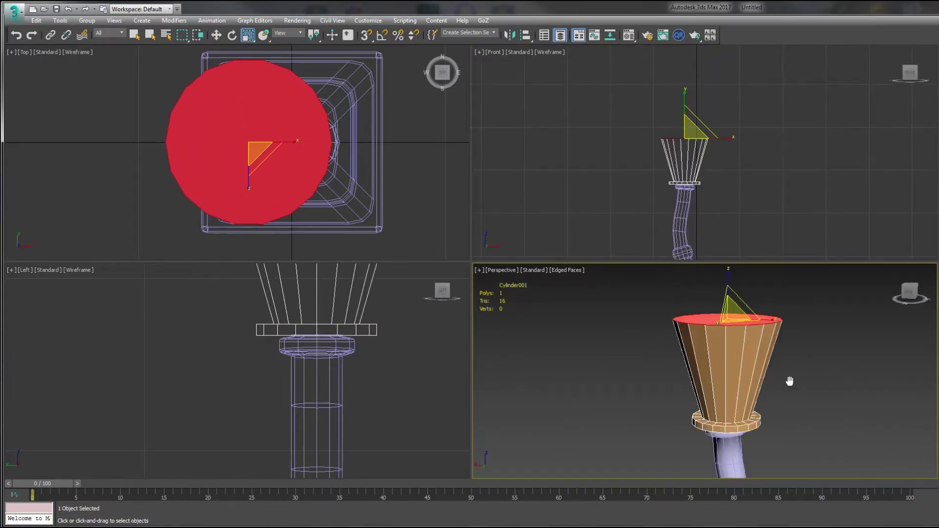
pyautogui.hotkey('shift', 'e')
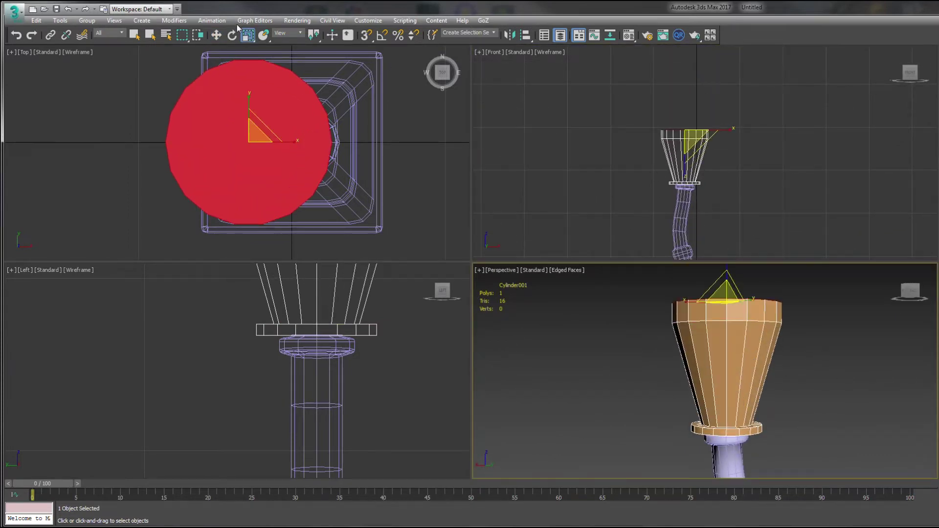
pyautogui.click(216, 35)
pyautogui.scroll(4, 694, 161)
pyautogui.scroll(4, 724, 367)
pyautogui.hotkey('shift', 'e')
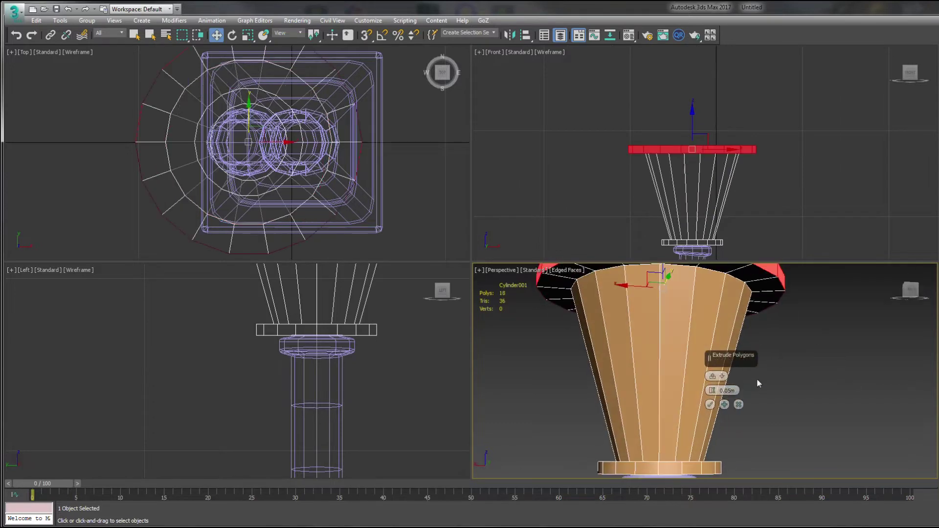
# - Extrude the head's top face into a projecting rim and scale it inward to slope the roof
pyautogui.press('Return')
pyautogui.scroll(-3, 835, 413)
pyautogui.click(724, 353)
pyautogui.scroll(4, 696, 156)
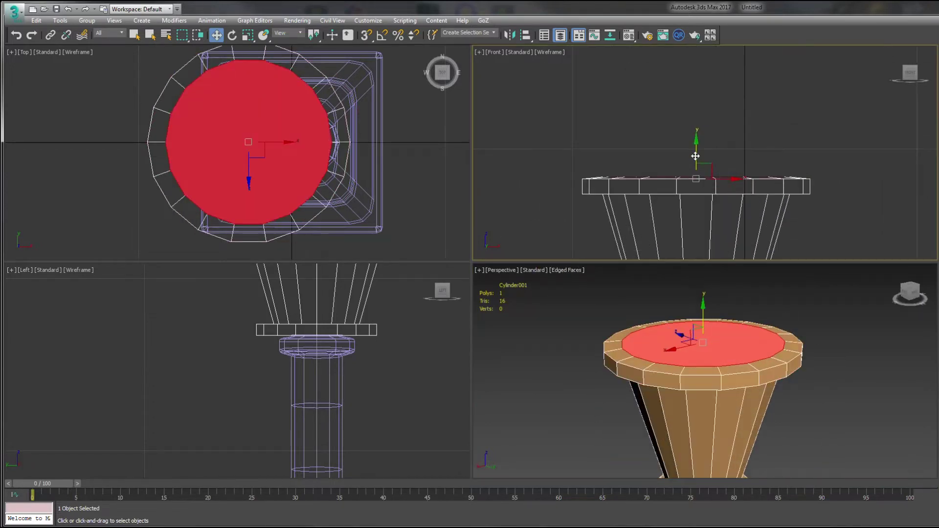
pyautogui.click(709, 186)
pyautogui.press('r')
pyautogui.moveTo(701, 157); pyautogui.dragTo(684, 166)
pyautogui.press('w')
pyautogui.scroll(-3, 744, 157)
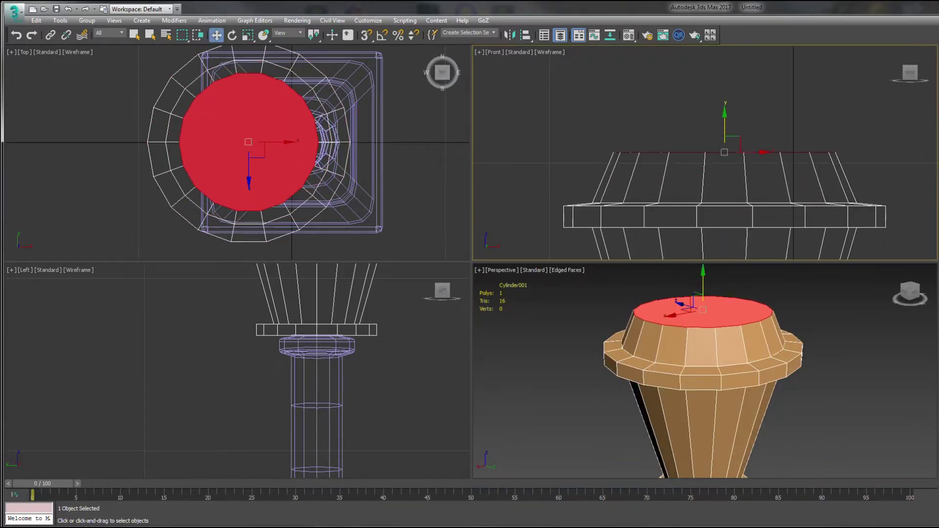
# - Shrink the top face further into a small circle for the knob's base
pyautogui.press('r')
pyautogui.moveTo(266, 161); pyautogui.dragTo(262, 185)
pyautogui.scroll(-2, 694, 367)
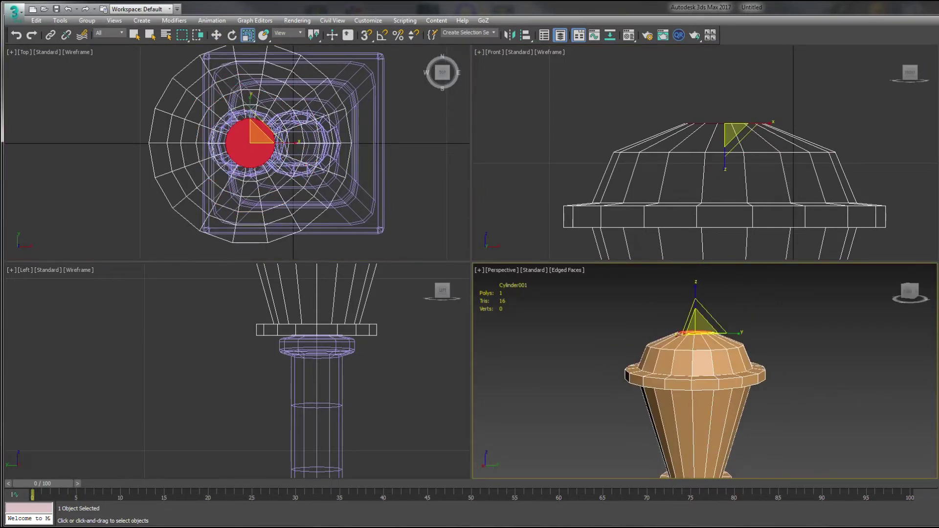
pyautogui.moveTo(684, 204); pyautogui.dragTo(631, 204, button='middle')
pyautogui.press('w')
pyautogui.scroll(-2, 645, 153)
pyautogui.moveTo(825, 311); pyautogui.dragTo(842, 328, button='middle')
# - Select the rounded knob's faces and inset its top
pyautogui.moveTo(612, 168); pyautogui.dragTo(702, 181)
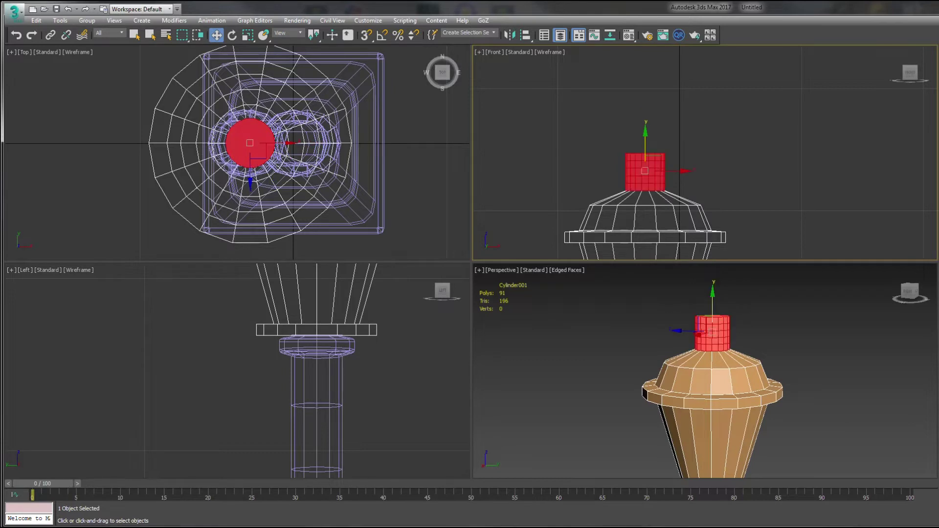
pyautogui.moveTo(698, 215); pyautogui.dragTo(704, 228, button='middle')
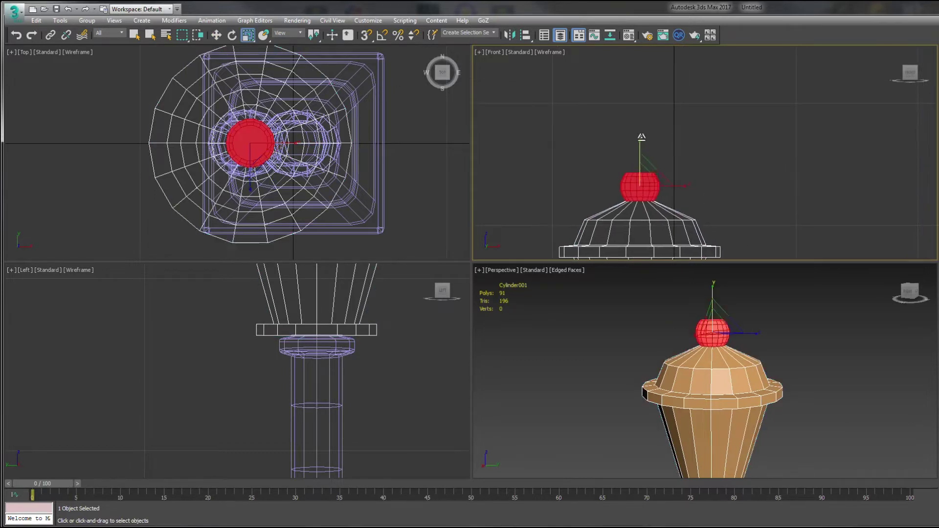
pyautogui.press('w')
pyautogui.moveTo(642, 103); pyautogui.dragTo(655, 91, button='middle')
pyautogui.scroll(4, 755, 363)
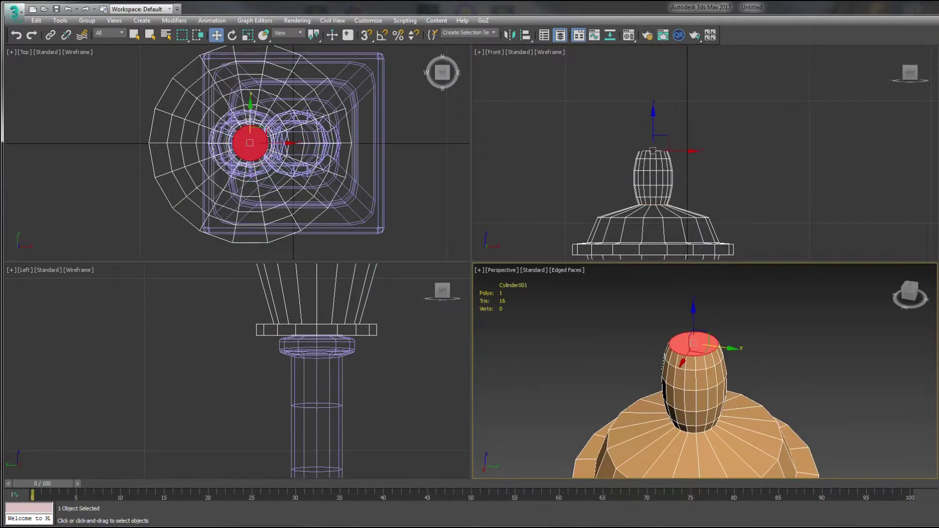
pyautogui.click(710, 404)
pyautogui.scroll(-5, 711, 361)
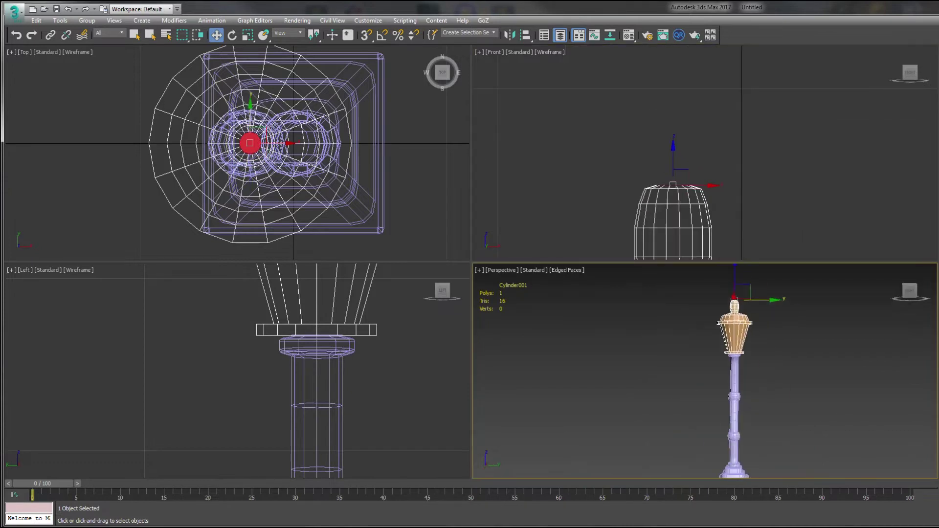
pyautogui.keyDown('alt'); pyautogui.moveTo(711, 362); pyautogui.dragTo(724, 357, button='middle'); pyautogui.keyUp('alt')
pyautogui.scroll(5, 711, 352)
pyautogui.keyDown('alt'); pyautogui.moveTo(757, 367); pyautogui.dragTo(722, 335, button='middle'); pyautogui.keyUp('alt')
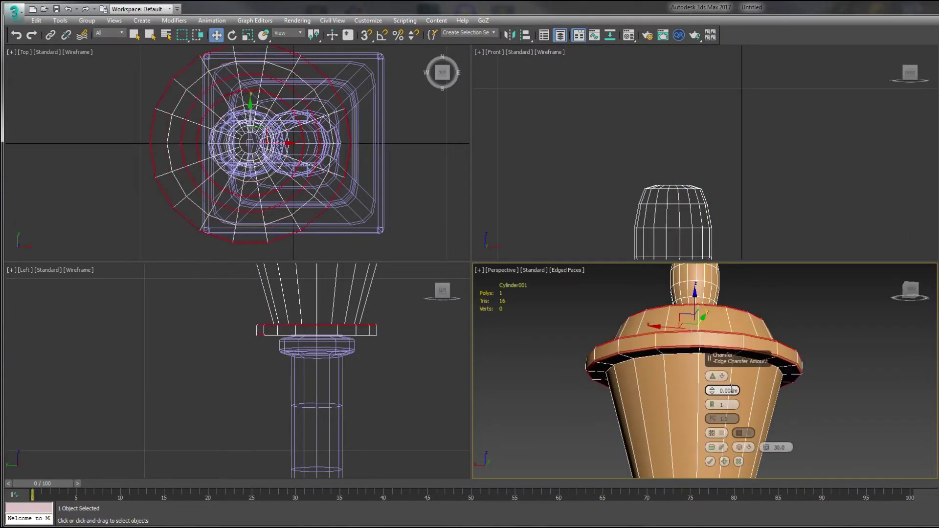
# - Finish chamfering the rim edges of the lamp head
pyautogui.click(710, 461)
pyautogui.moveTo(706, 419); pyautogui.dragTo(709, 474, button='middle')
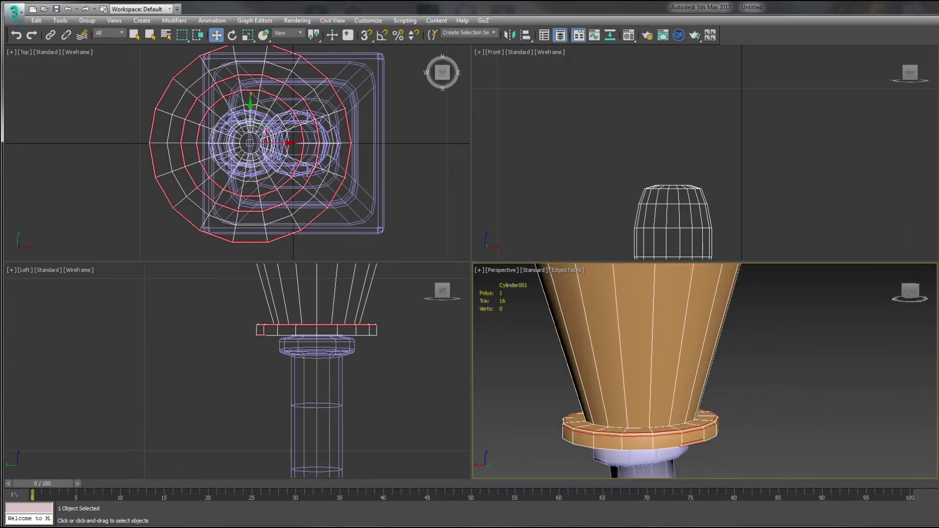
pyautogui.moveTo(684, 210); pyautogui.dragTo(700, 154, button='middle')
pyautogui.moveTo(695, 372); pyautogui.dragTo(695, 440, button='middle')
pyautogui.scroll(-3, 704, 196)
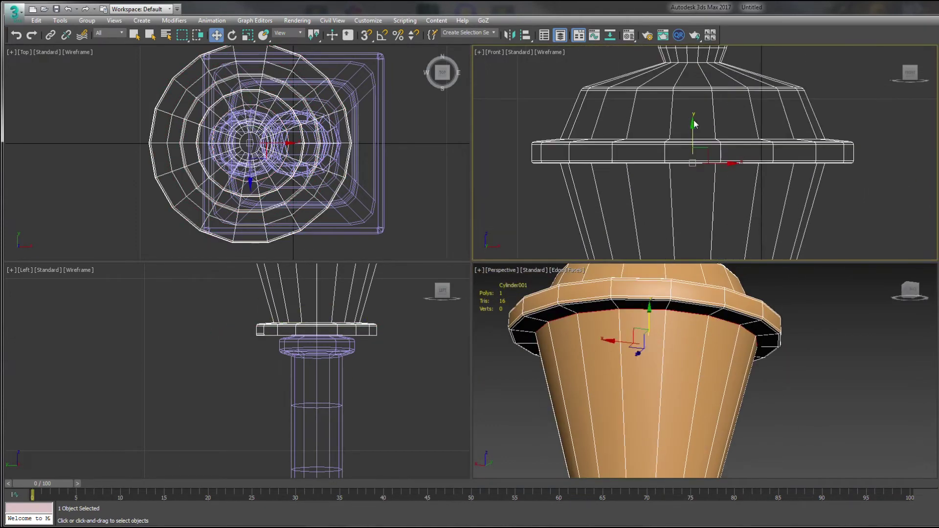
pyautogui.moveTo(704, 171); pyautogui.dragTo(701, 192, button='middle')
pyautogui.scroll(-4, 698, 381)
# - Clear the face selection and select the ring of vertices beneath the lamp head
pyautogui.press('1')
pyautogui.scroll(5, 711, 358)
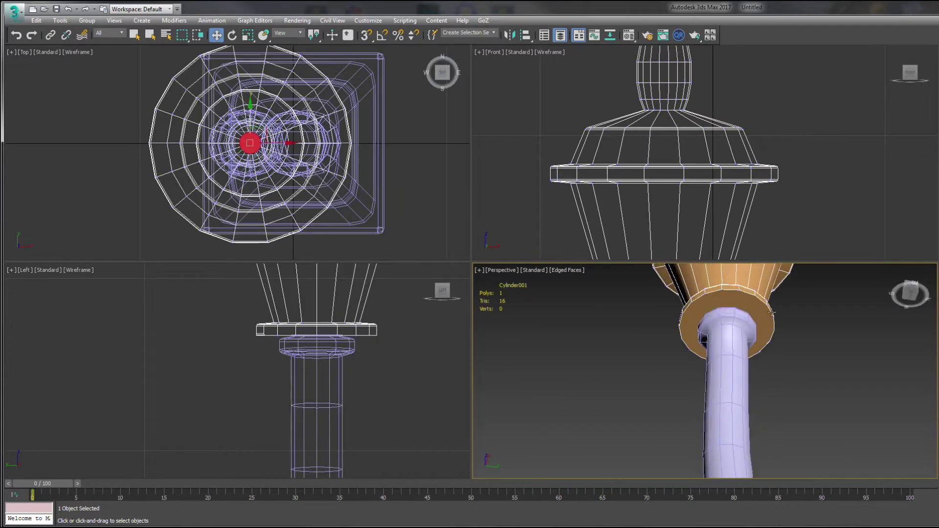
pyautogui.press('4')
pyautogui.scroll(-2, 710, 358)
pyautogui.scroll(5, 635, 164)
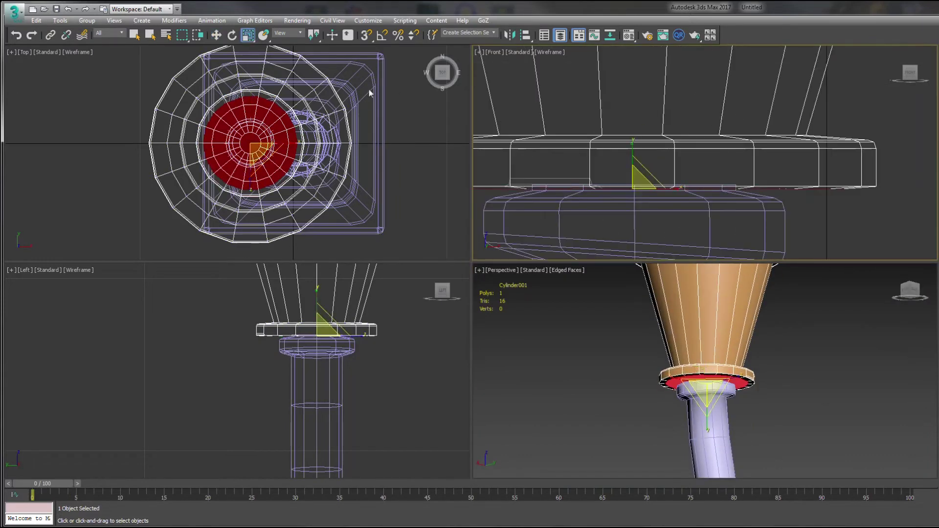
pyautogui.scroll(3, 707, 392)
pyautogui.click(707, 391)
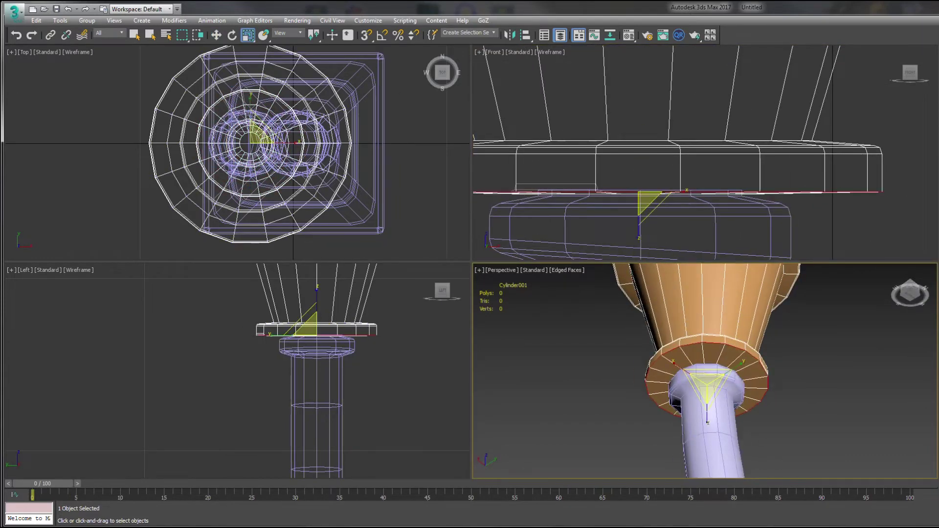
pyautogui.scroll(3, 528, 163)
pyautogui.scroll(-3, 528, 163)
pyautogui.press('1')
pyautogui.moveTo(474, 157); pyautogui.dragTo(934, 176)
pyautogui.scroll(-5, 841, 455)
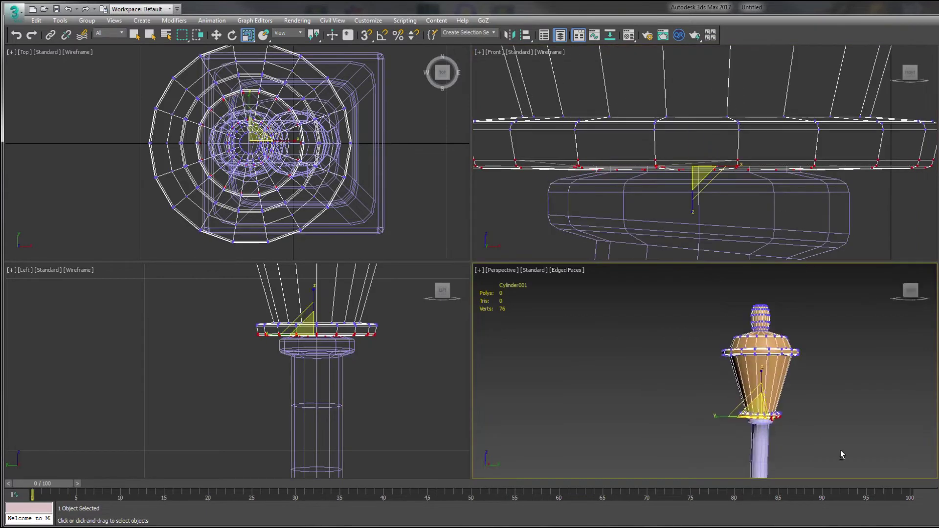
# - Connect the selected lantern edges with new edge loops in a maximized Perspective view
pyautogui.click(305, 101)
pyautogui.press('w')
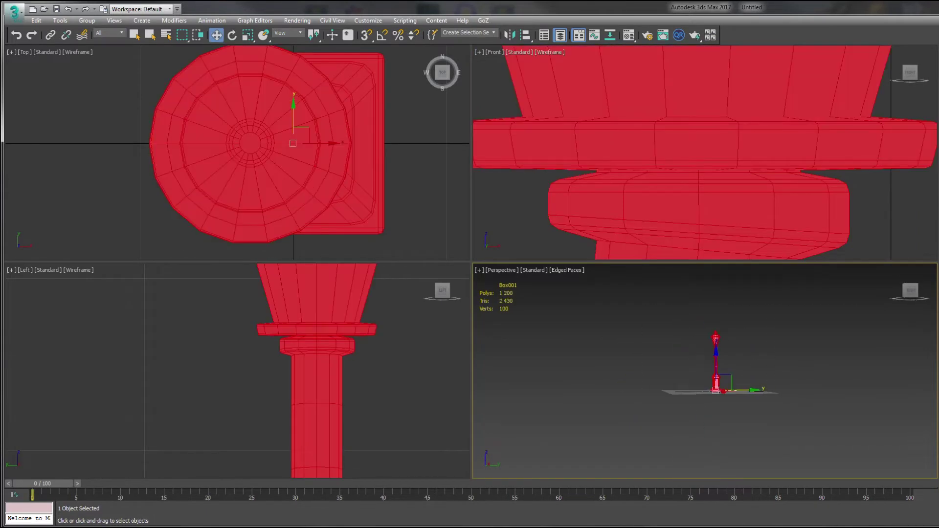
pyautogui.hotkey('alt', 'w')
pyautogui.press('2')
pyautogui.hotkey('alt', 'r')
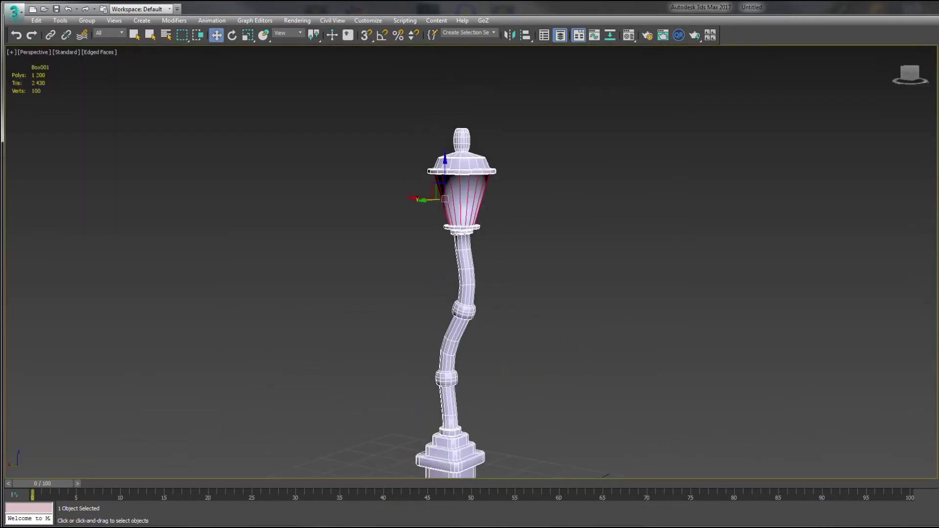
pyautogui.hotkey('ctrl', 'shift', 'e')
pyautogui.scroll(3, 477, 268)
pyautogui.click(476, 310)
# - Orbit toward the lamp's base and restore the four-viewport layout
pyautogui.scroll(-5, 663, 283)
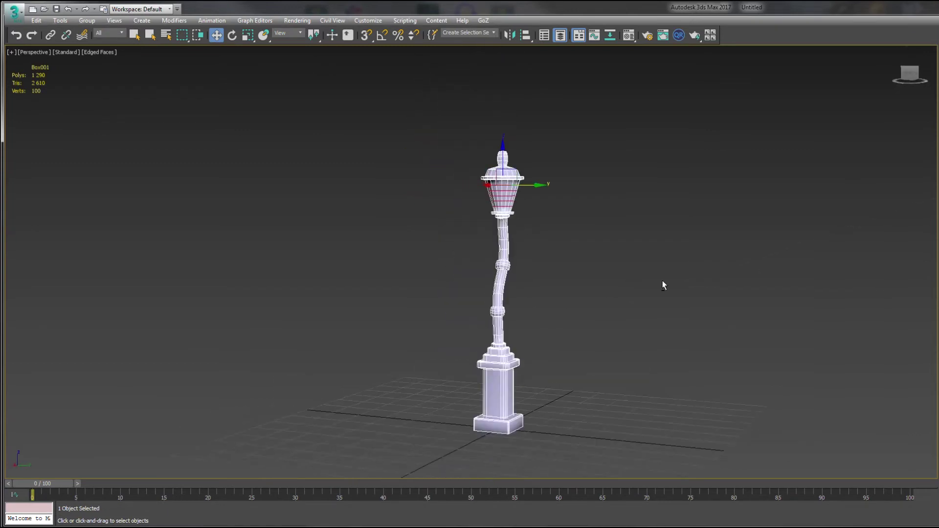
pyautogui.keyDown('alt'); pyautogui.moveTo(662, 283); pyautogui.dragTo(498, 371, button='middle'); pyautogui.keyUp('alt')
pyautogui.scroll(5, 583, 347)
pyautogui.hotkey('alt', 'w')
pyautogui.scroll(-4, 692, 142)
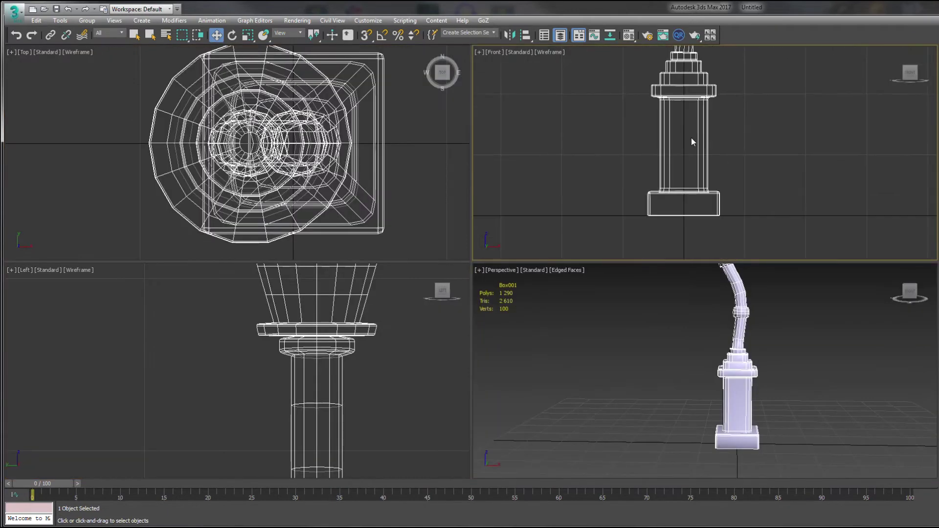
# - Detach the pedestal's front face as a new object and delete its inset centre, leaving a frame
pyautogui.scroll(4, 748, 416)
pyautogui.click(802, 273)
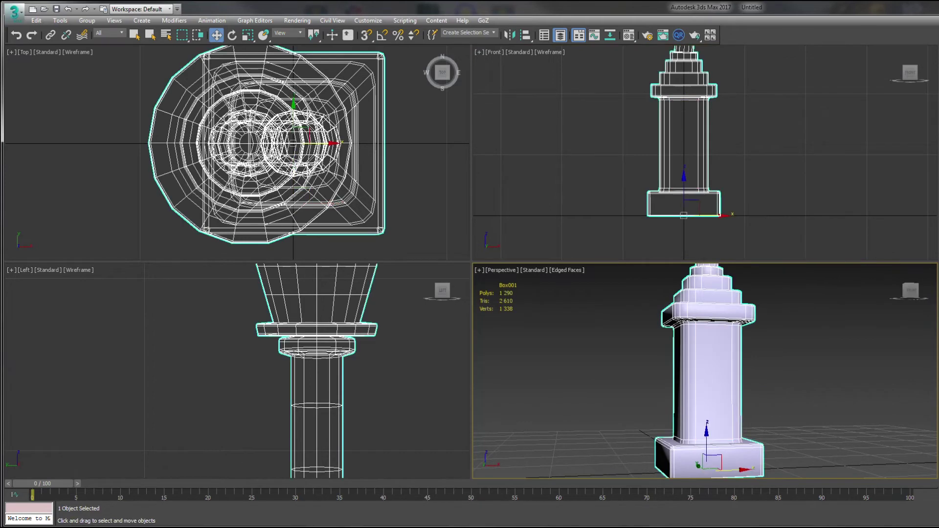
pyautogui.scroll(3, 704, 370)
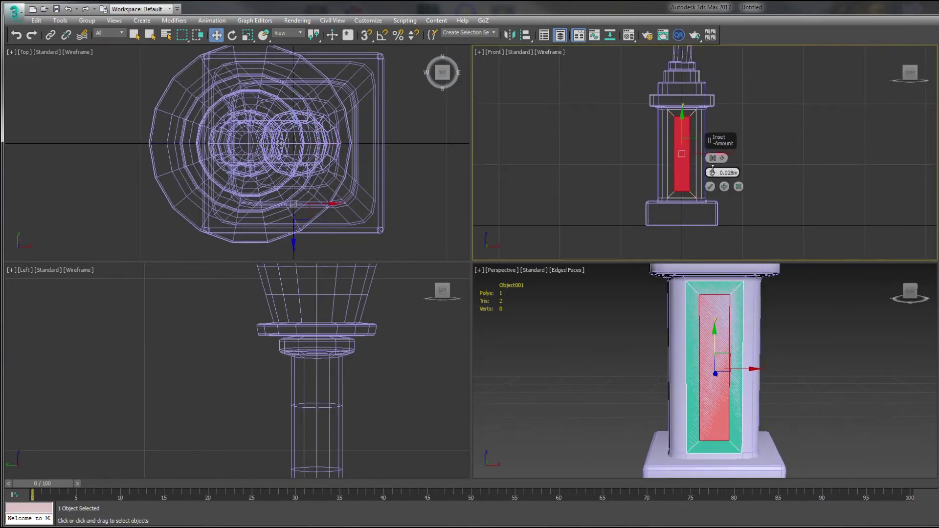
pyautogui.press('Delete')
pyautogui.keyDown('alt'); pyautogui.moveTo(829, 382); pyautogui.dragTo(709, 420, button='middle'); pyautogui.keyUp('alt')
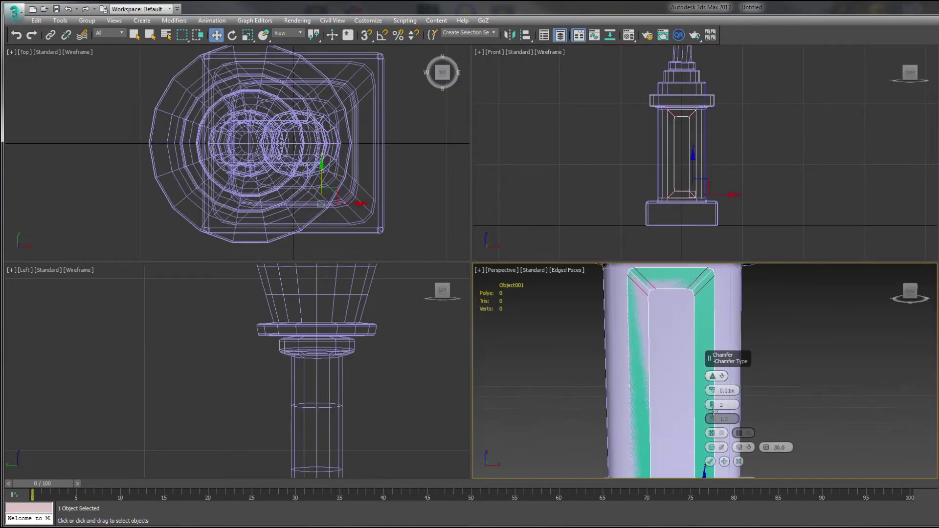
# - Extrude the ring of frame faces outward
pyautogui.hotkey('ctrl', 'a')
pyautogui.hotkey('shift', 'e')
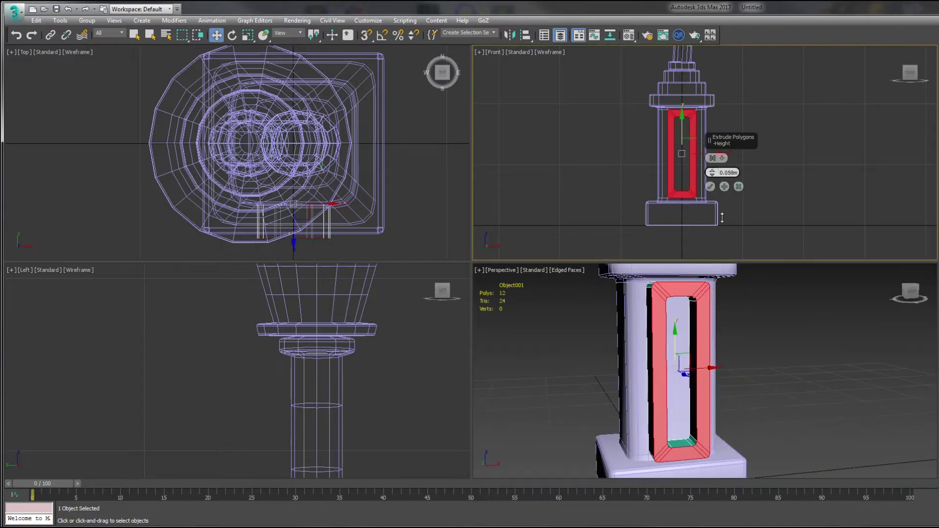
pyautogui.rightClick(380, 404)
pyautogui.press('z')
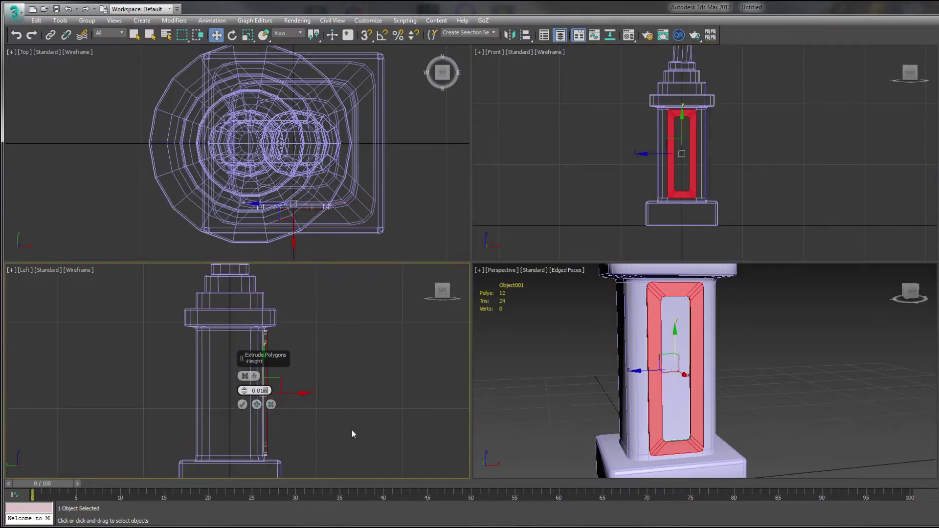
pyautogui.scroll(3, 351, 434)
pyautogui.scroll(5, 727, 365)
pyautogui.scroll(-5, 733, 420)
# - Chamfer the frame panel's edges
pyautogui.hotkey('ctrl', 'shift', 'c')
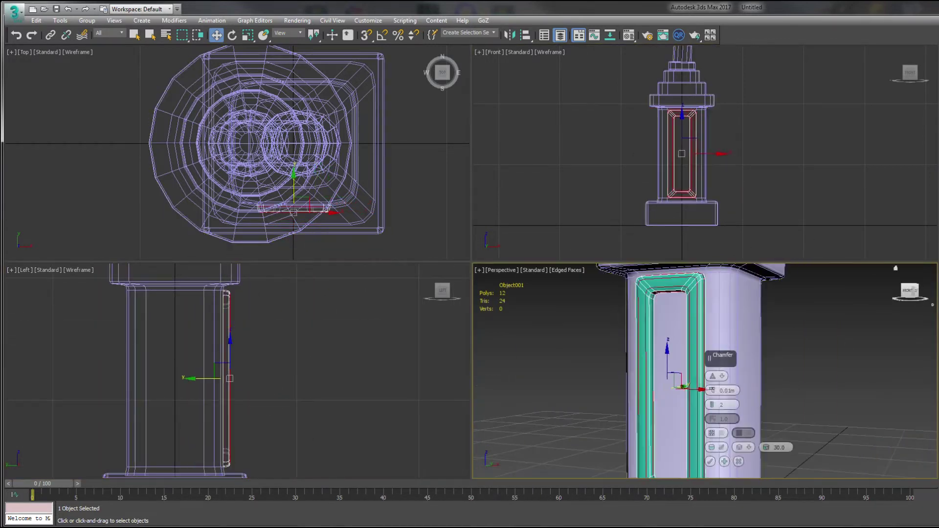
pyautogui.scroll(-3, 734, 430)
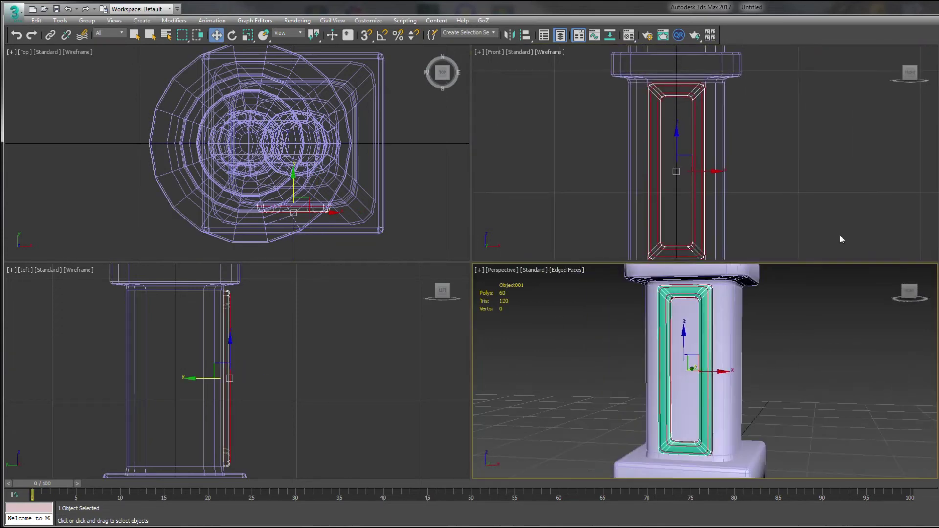
pyautogui.keyDown('alt'); pyautogui.moveTo(744, 408); pyautogui.dragTo(782, 409, button='middle'); pyautogui.keyUp('alt')
pyautogui.scroll(5, 258, 372)
# - Scale the selected frame faces and extrude them outward for depth
pyautogui.press('4')
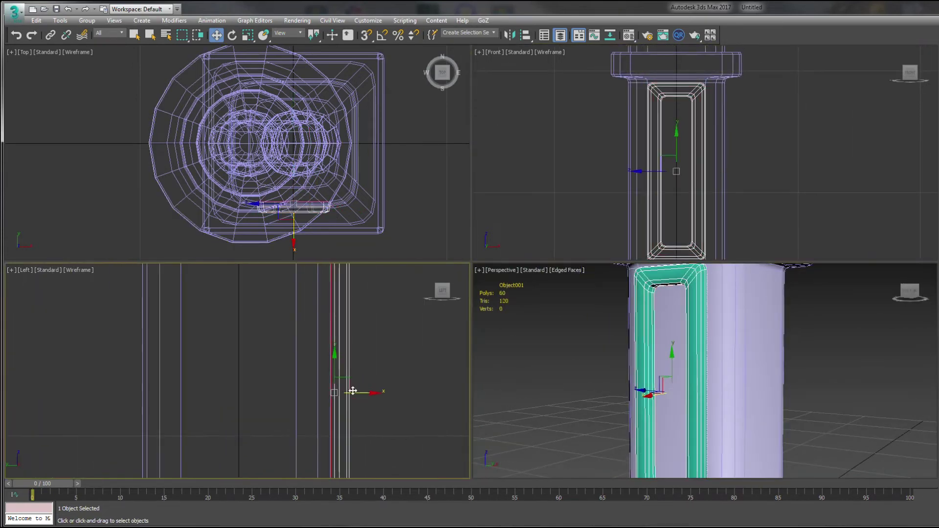
pyautogui.click(247, 35)
pyautogui.moveTo(723, 168); pyautogui.dragTo(727, 168, button='middle')
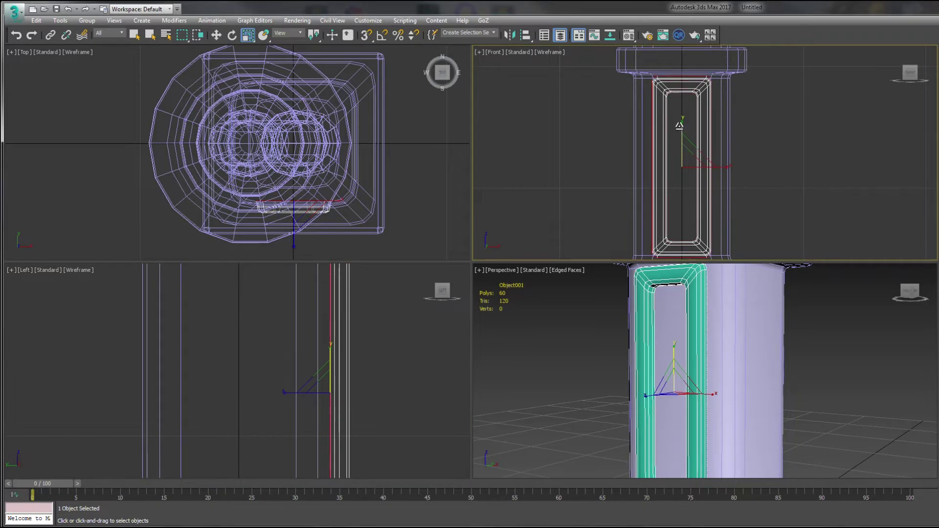
pyautogui.press('w')
pyautogui.scroll(3, 358, 372)
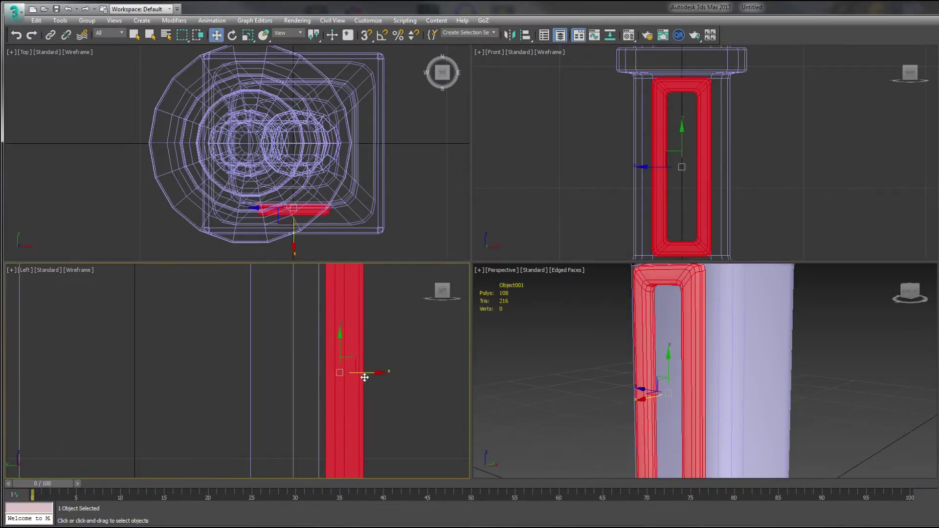
pyautogui.scroll(-4, 783, 383)
pyautogui.press('4')
pyautogui.scroll(-3, 778, 166)
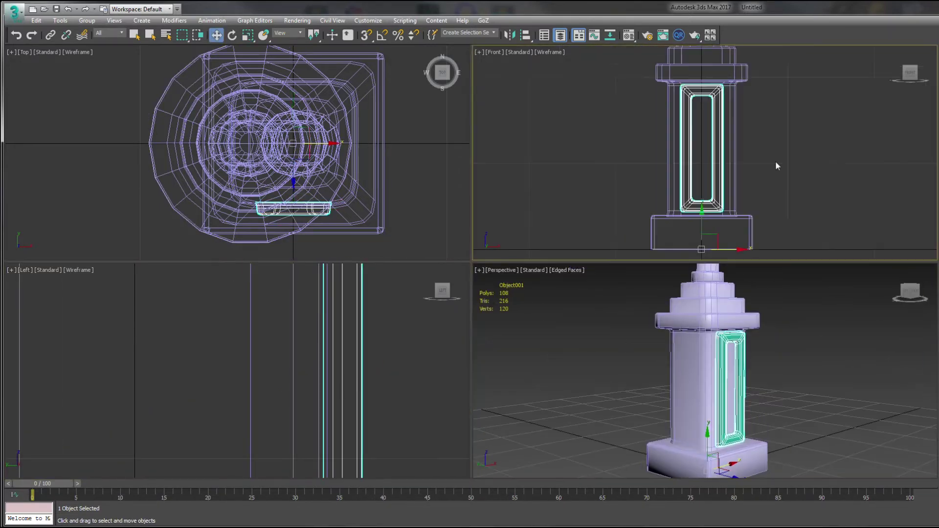
pyautogui.scroll(2, 776, 166)
# - Draw a small box inside the frame panel and pull its vertices into a diamond
pyautogui.scroll(2, 677, 101)
pyautogui.moveTo(677, 101); pyautogui.dragTo(706, 147)
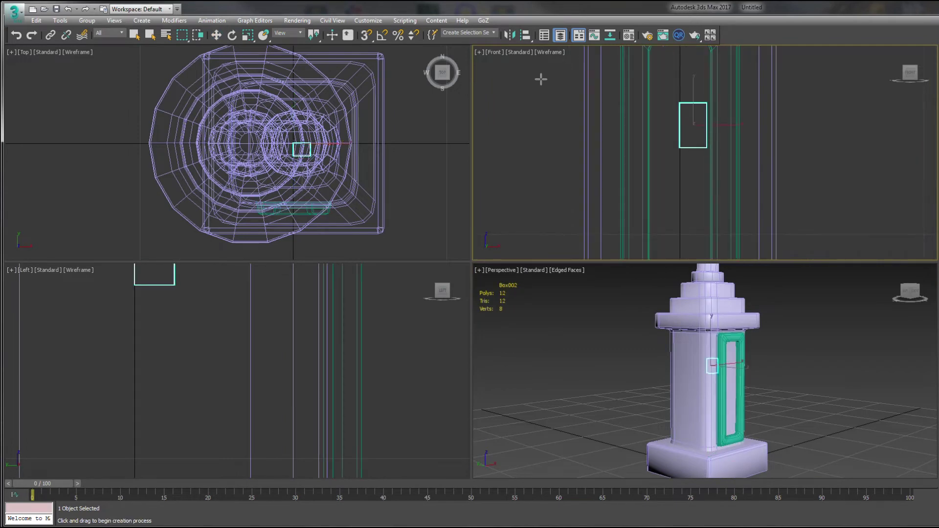
pyautogui.scroll(-2, 541, 80)
pyautogui.scroll(2, 677, 154)
pyautogui.press('1')
pyautogui.moveTo(660, 177); pyautogui.dragTo(678, 202)
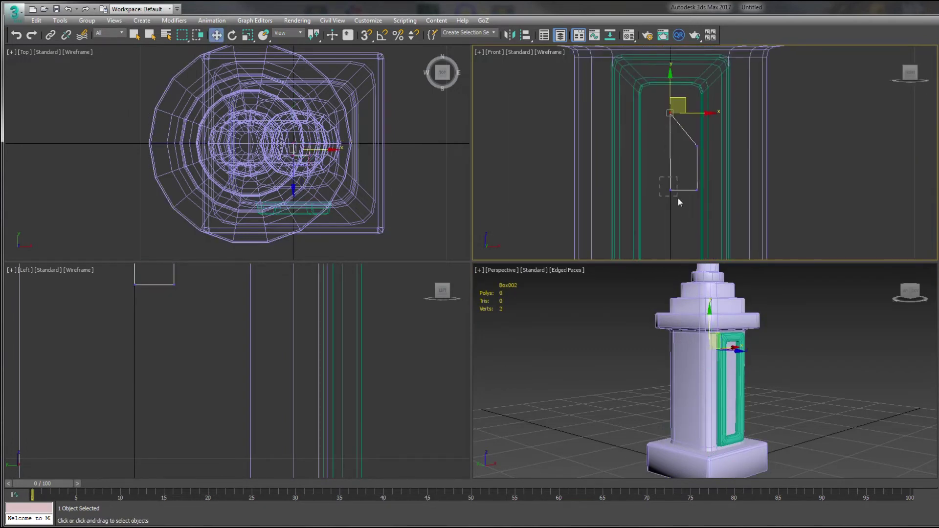
pyautogui.moveTo(714, 141); pyautogui.dragTo(658, 139)
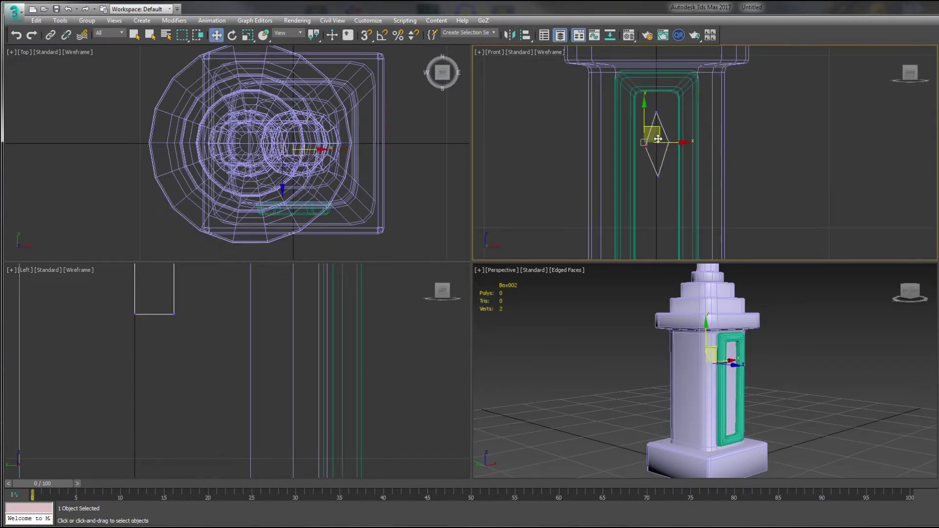
pyautogui.scroll(-4, 264, 343)
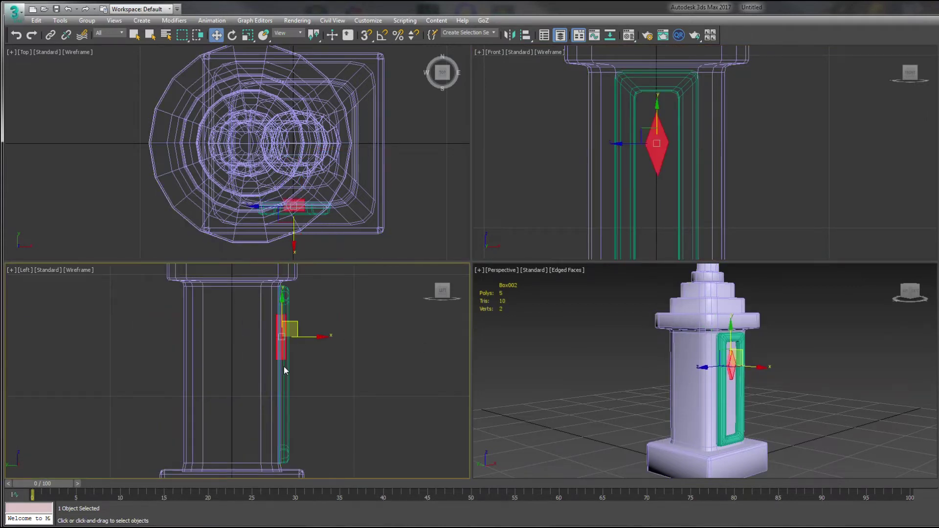
# - Inset the diamond's front face for a bevelled look
pyautogui.middleClick(587, 391)
pyautogui.press('z')
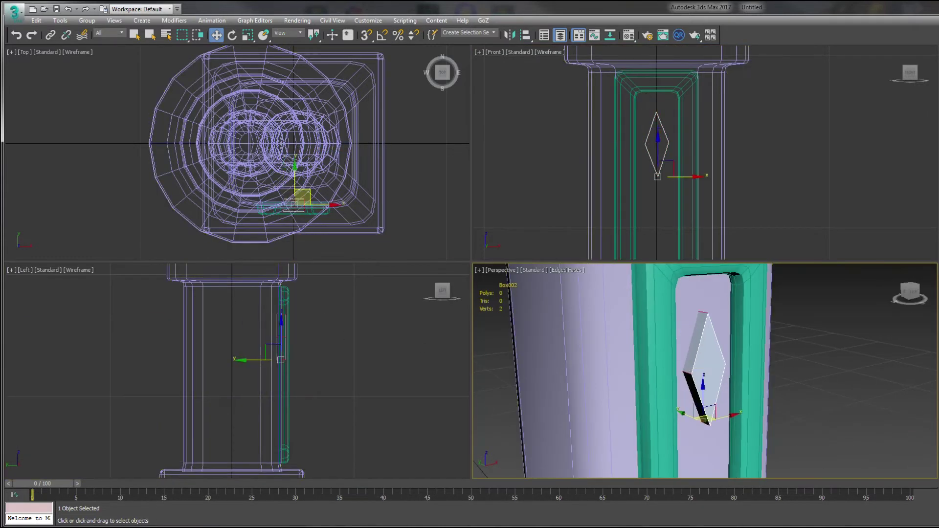
pyautogui.keyDown('alt'); pyautogui.moveTo(814, 420); pyautogui.dragTo(732, 400, button='middle'); pyautogui.keyUp('alt')
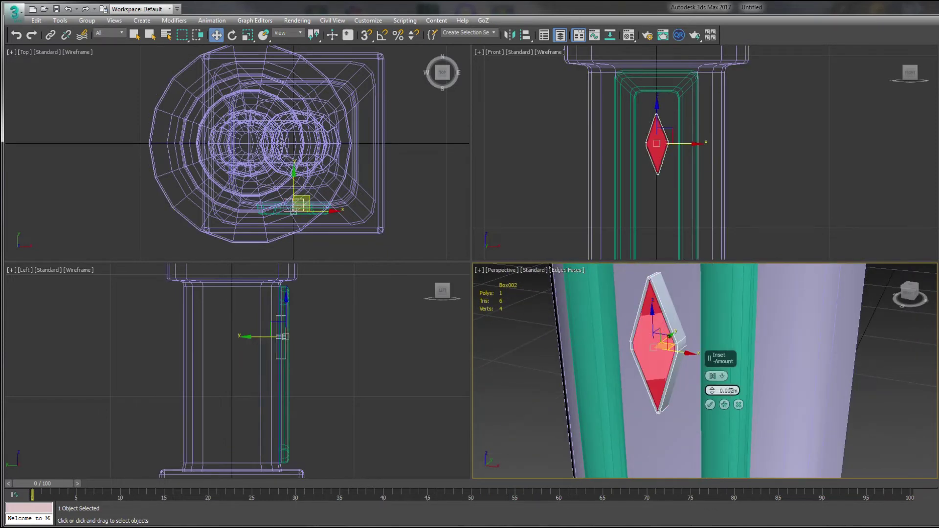
pyautogui.click(710, 404)
pyautogui.moveTo(714, 404)
pyautogui.keyDown('alt'); pyautogui.mouseDown(button='middle')
pyautogui.moveTo(775, 402)
pyautogui.moveTo(723, 401)
pyautogui.mouseUp(button='middle'); pyautogui.keyUp('alt')
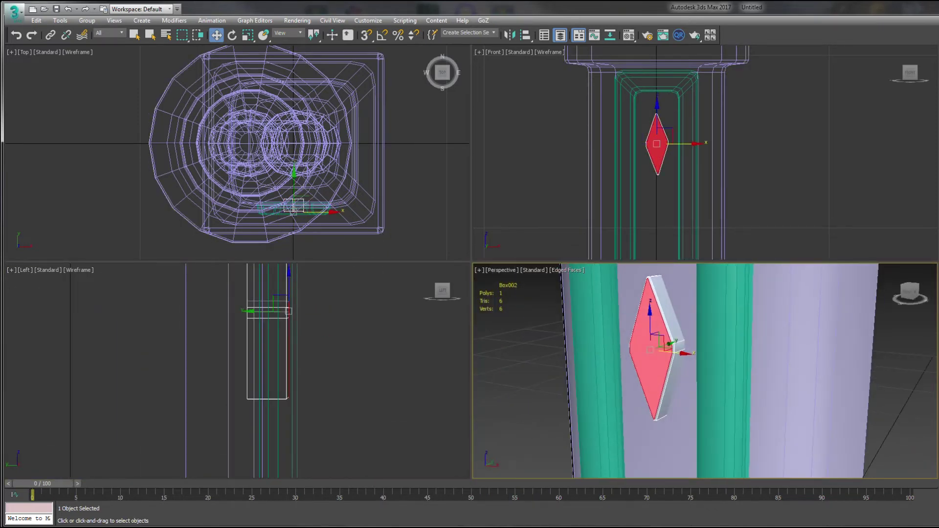
pyautogui.scroll(2, 651, 167)
# - Add a second diamond below and scale both ornaments down together
pyautogui.press('r')
pyautogui.keyDown('alt'); pyautogui.moveTo(659, 116); pyautogui.dragTo(817, 354, button='middle'); pyautogui.keyUp('alt')
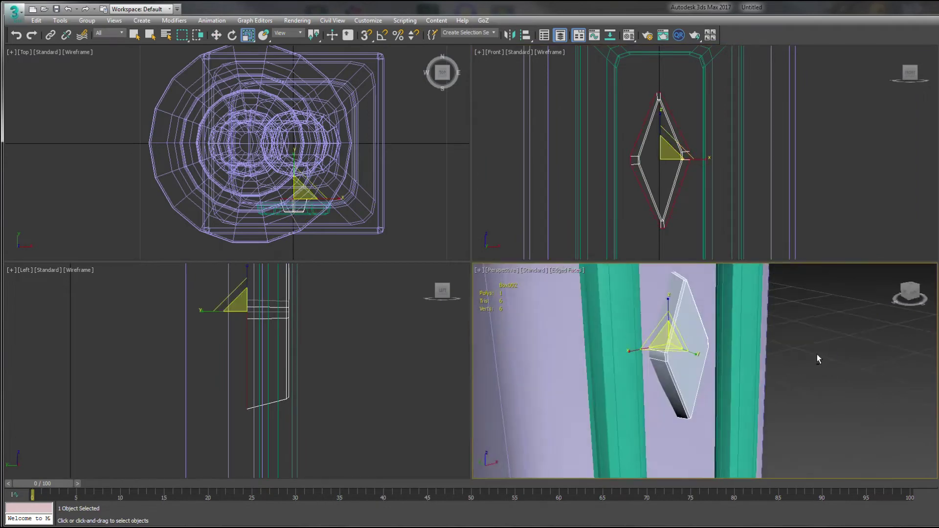
pyautogui.scroll(-3, 697, 138)
pyautogui.press('w')
pyautogui.scroll(4, 703, 173)
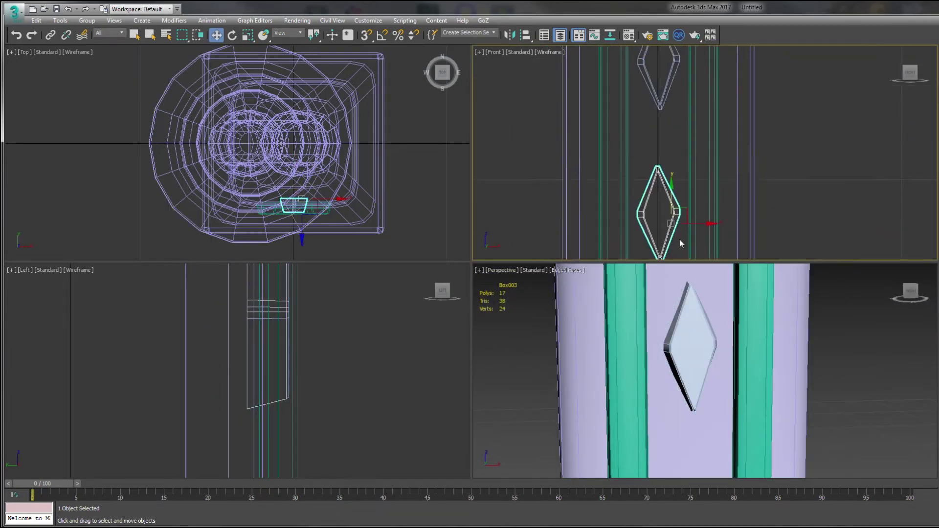
pyautogui.scroll(-2, 685, 195)
pyautogui.click(671, 118)
pyautogui.click(248, 35)
pyautogui.moveTo(674, 166); pyautogui.dragTo(673, 179)
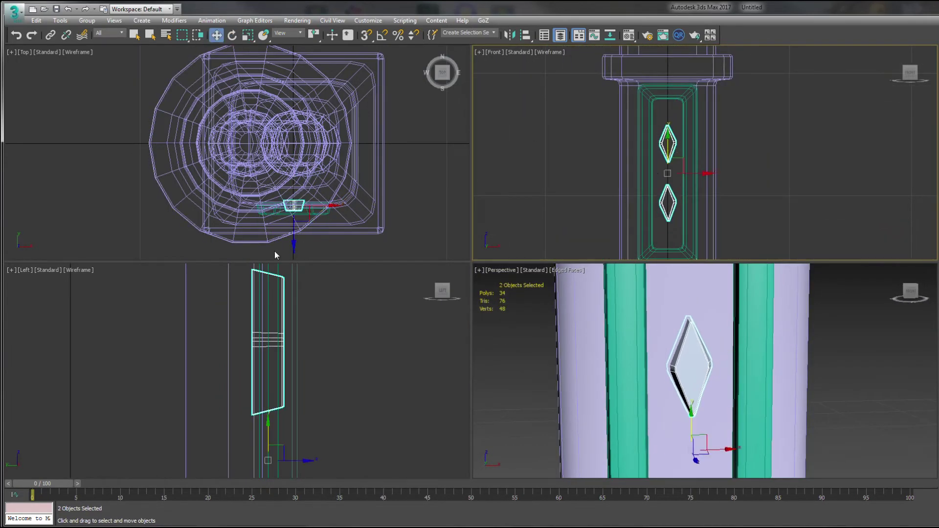
pyautogui.moveTo(291, 460); pyautogui.dragTo(318, 357, button='middle')
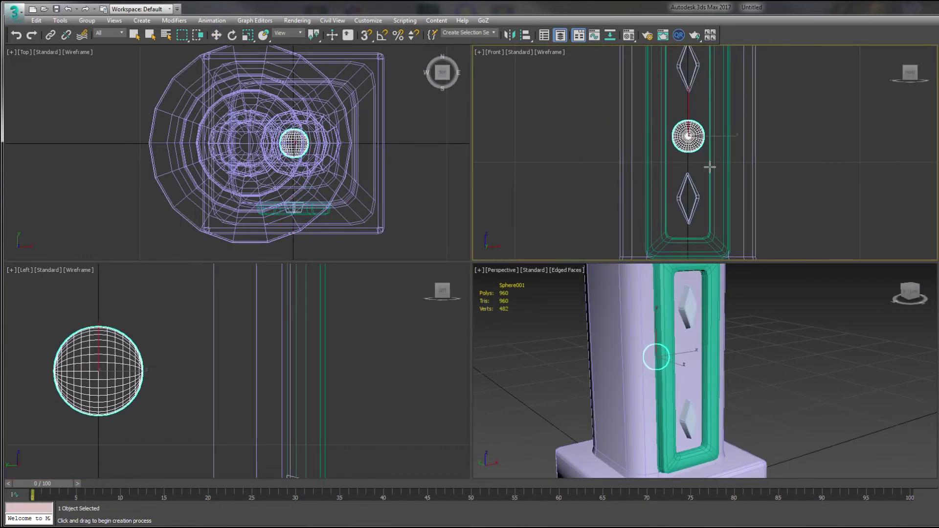
# - Move Sphere001 onto the panel surface and enlarge it into a round rosette
pyautogui.press('w')
pyautogui.moveTo(127, 385); pyautogui.dragTo(247, 385)
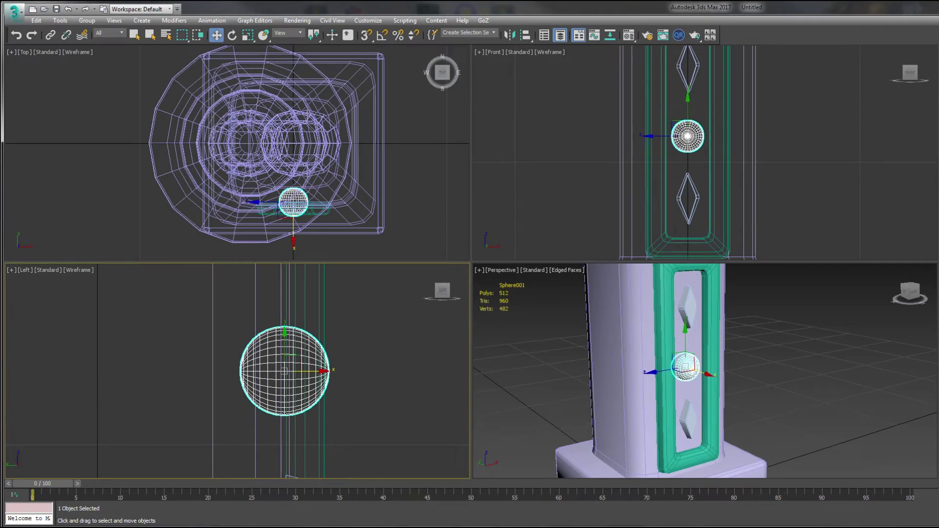
pyautogui.scroll(5, 689, 366)
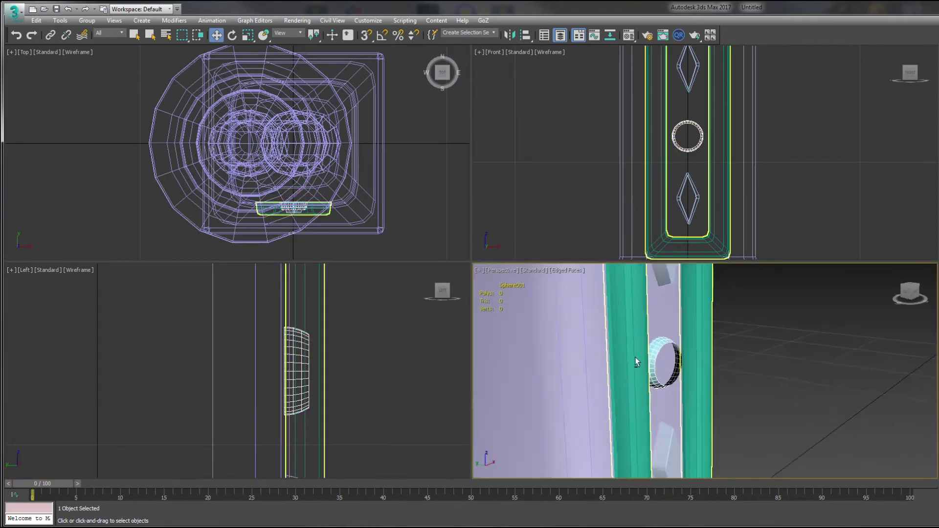
pyautogui.scroll(3, 687, 137)
pyautogui.press('r')
pyautogui.scroll(2, 660, 362)
pyautogui.scroll(2, 690, 132)
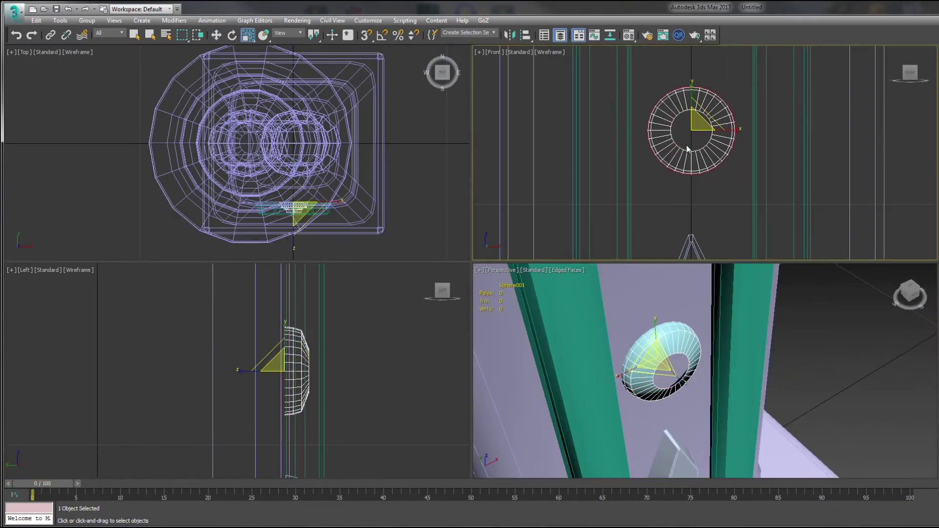
pyautogui.keyDown('alt'); pyautogui.moveTo(660, 362); pyautogui.dragTo(687, 370, button='middle'); pyautogui.keyUp('alt')
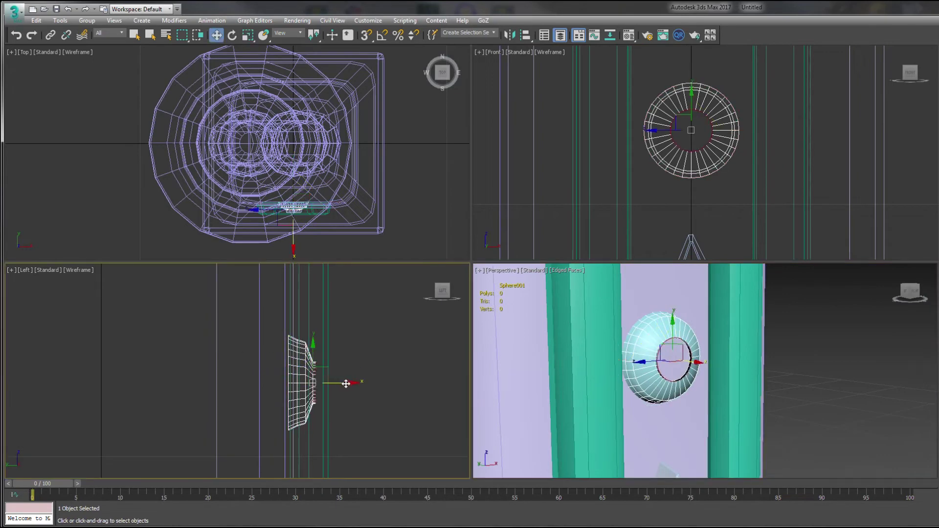
pyautogui.moveTo(676, 381); pyautogui.dragTo(683, 387)
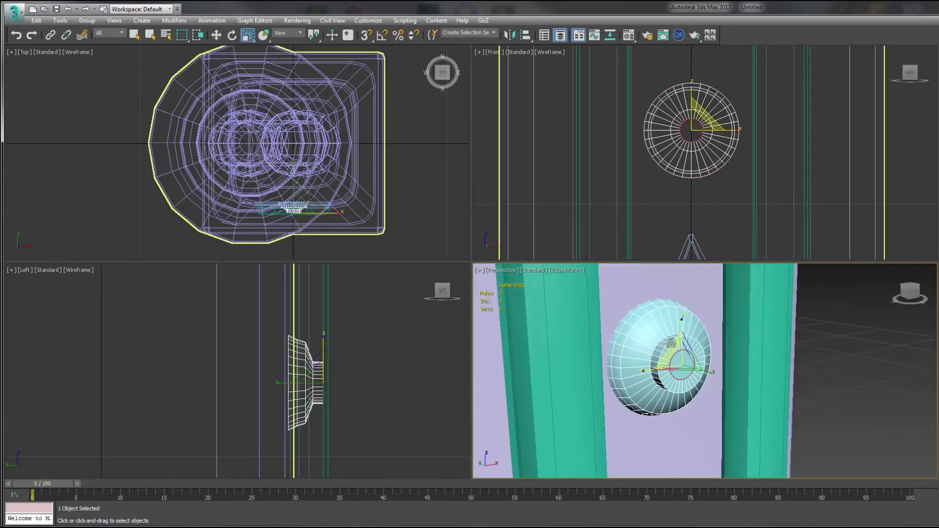
# - Chamfer the edge loop around the rosette's central hole
pyautogui.scroll(5, 674, 355)
pyautogui.hotkey('ctrl', 'shift', 'c')
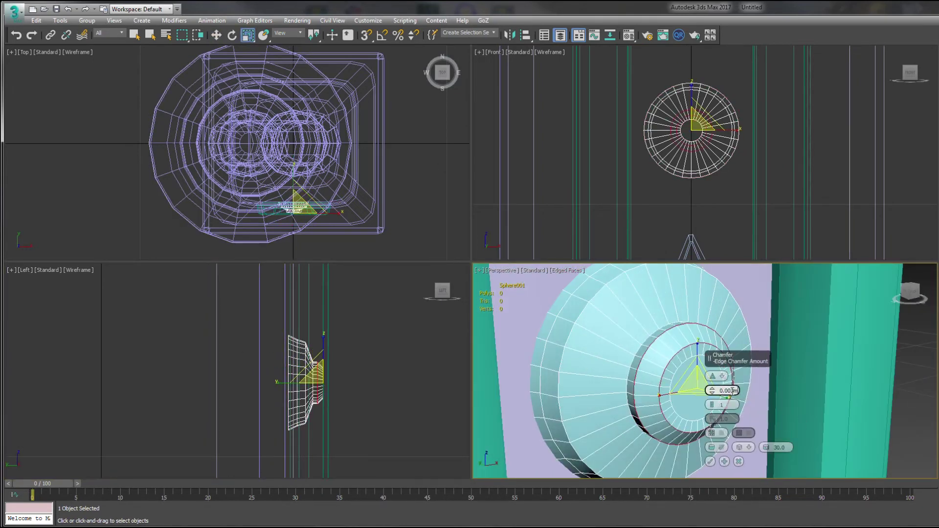
pyautogui.click(710, 461)
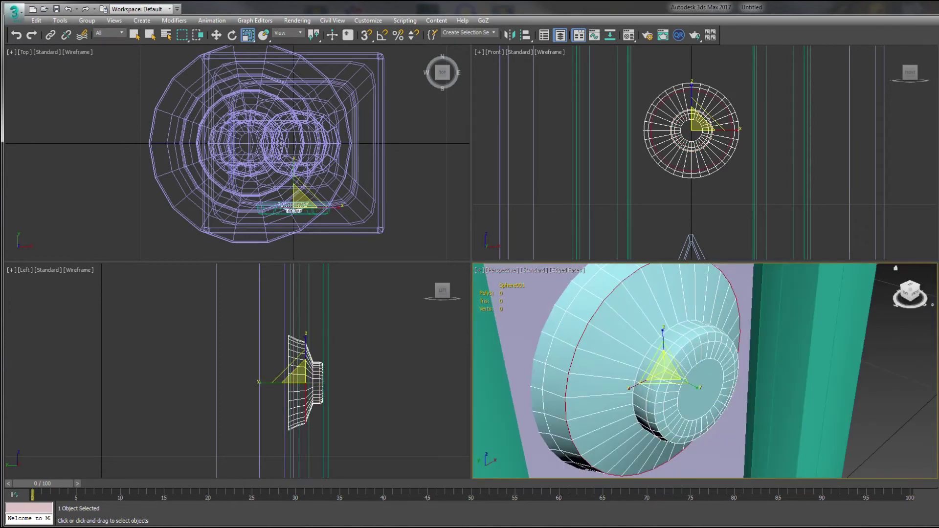
pyautogui.scroll(-6, 749, 454)
pyautogui.keyDown('alt'); pyautogui.moveTo(825, 363); pyautogui.dragTo(758, 381, button='middle'); pyautogui.keyUp('alt')
# - With Angle Snap on, Shift-rotate the frame panel 90° to clone copies around the pillar
pyautogui.press('q')
pyautogui.click(685, 405)
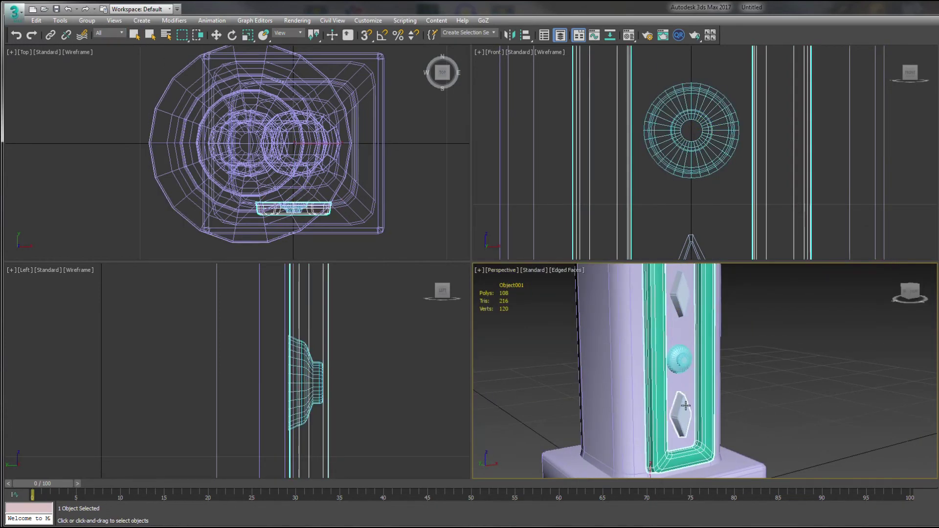
pyautogui.press('z')
pyautogui.press('w')
pyautogui.click(702, 137)
pyautogui.press('z')
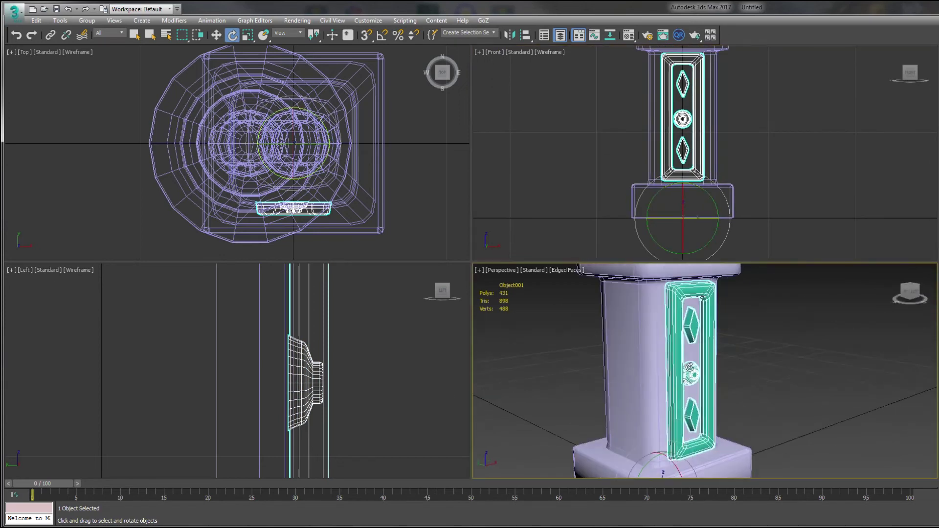
pyautogui.moveTo(700, 191); pyautogui.dragTo(714, 243, button='middle')
pyautogui.click(382, 35)
pyautogui.keyDown('shift'); pyautogui.moveTo(293, 110); pyautogui.dragTo(323, 147); pyautogui.keyUp('shift')
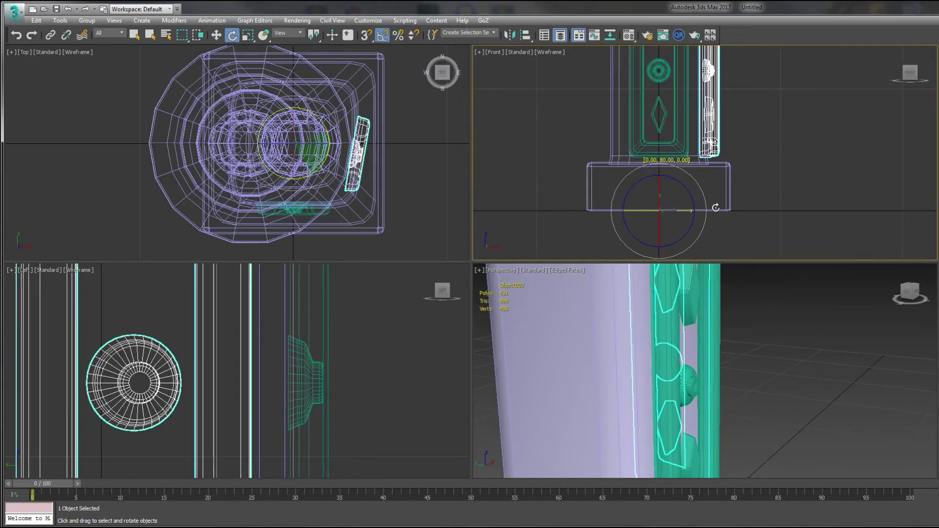
pyautogui.click(772, 308)
pyautogui.scroll(-5, 758, 371)
# - Attach all pillar parts into one object using Attach List
pyautogui.press('h')
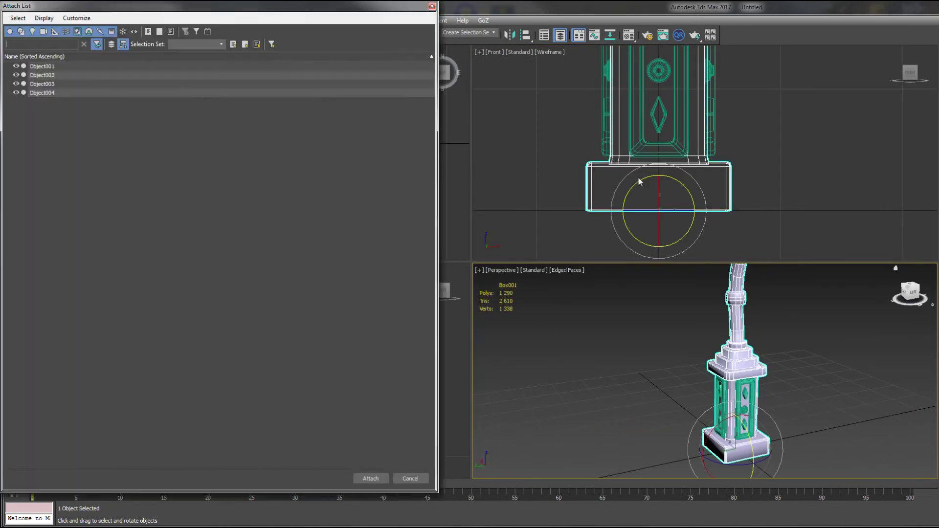
pyautogui.press('Return')
pyautogui.hotkey('alt', 'w')
pyautogui.click(665, 351)
# - Select the whole lamp post, activate Select and Scale, and view the base from an angle
pyautogui.scroll(-5, 409, 247)
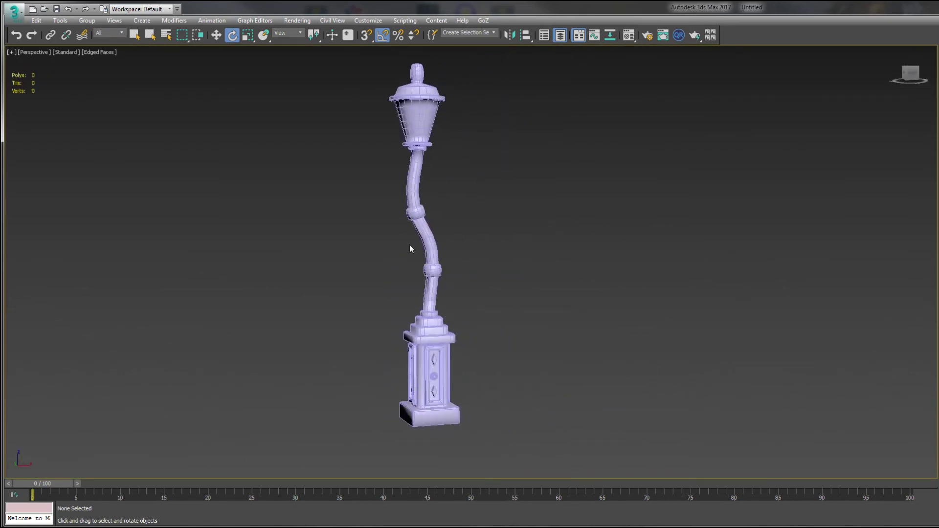
pyautogui.click(409, 248)
pyautogui.moveTo(560, 316); pyautogui.dragTo(632, 297, button='middle')
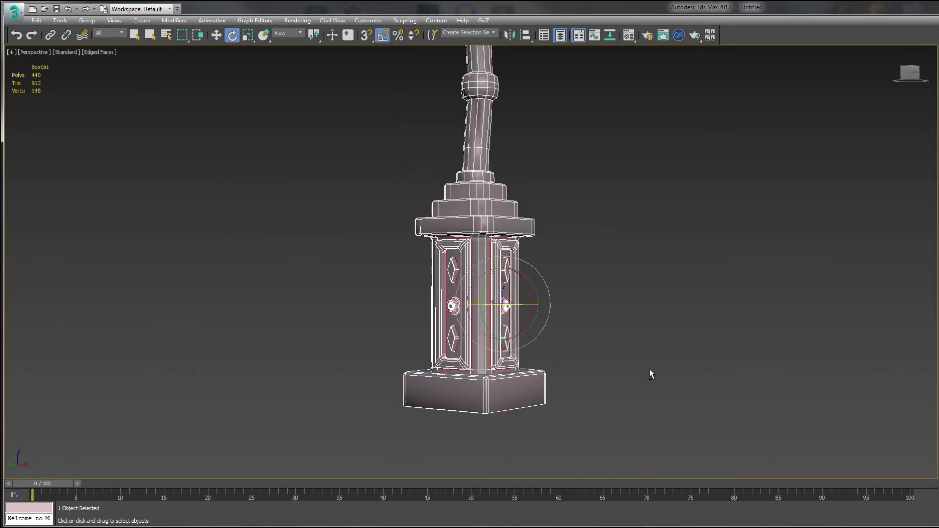
pyautogui.click(248, 35)
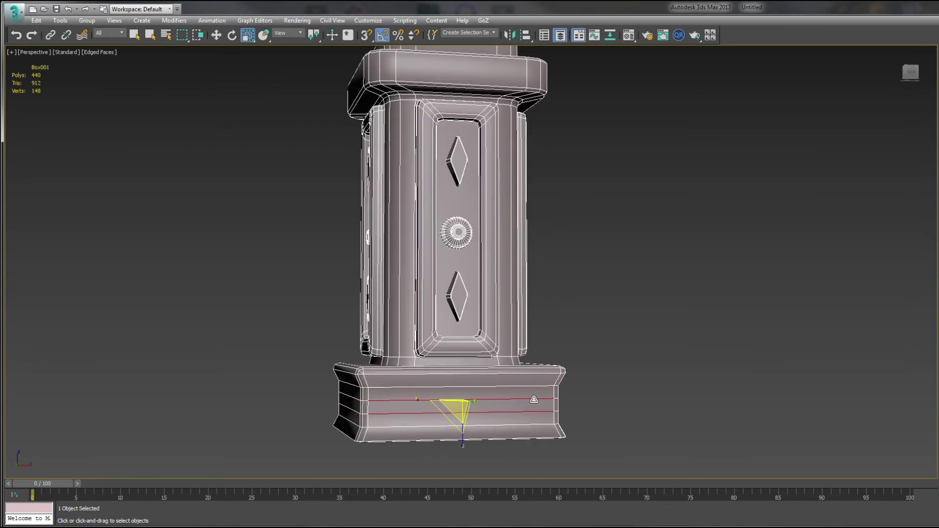
pyautogui.keyDown('alt'); pyautogui.moveTo(442, 415); pyautogui.dragTo(622, 378, button='middle'); pyautogui.keyUp('alt')
pyautogui.scroll(-5, 441, 415)
pyautogui.scroll(-3, 622, 378)
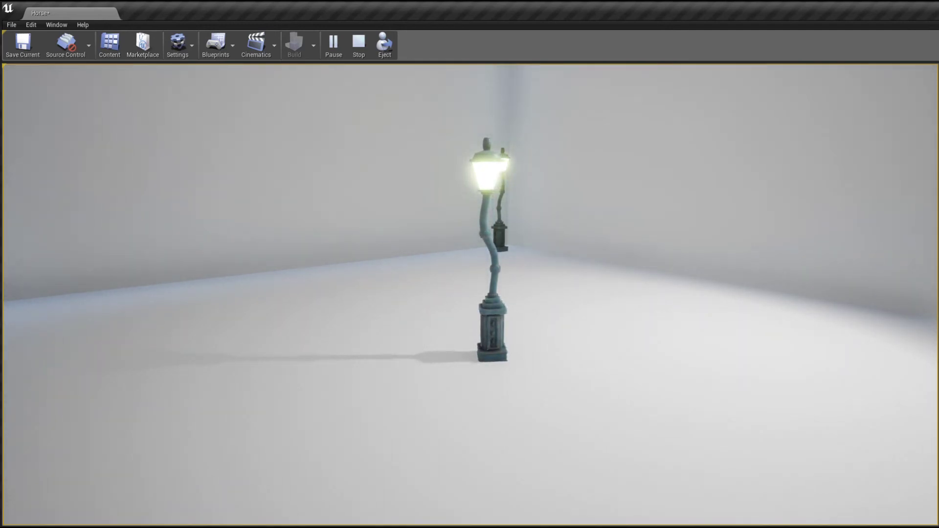
pyautogui.click(891, 503)
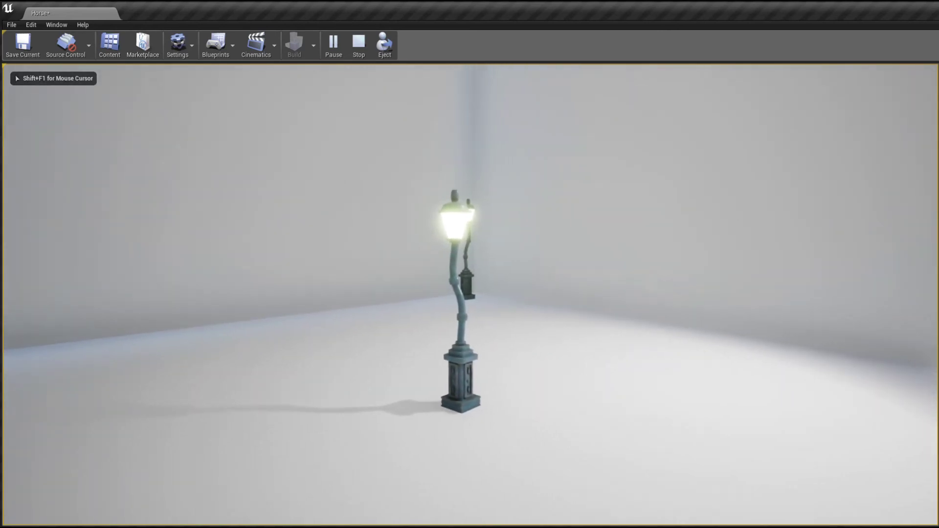
pyautogui.press('w')
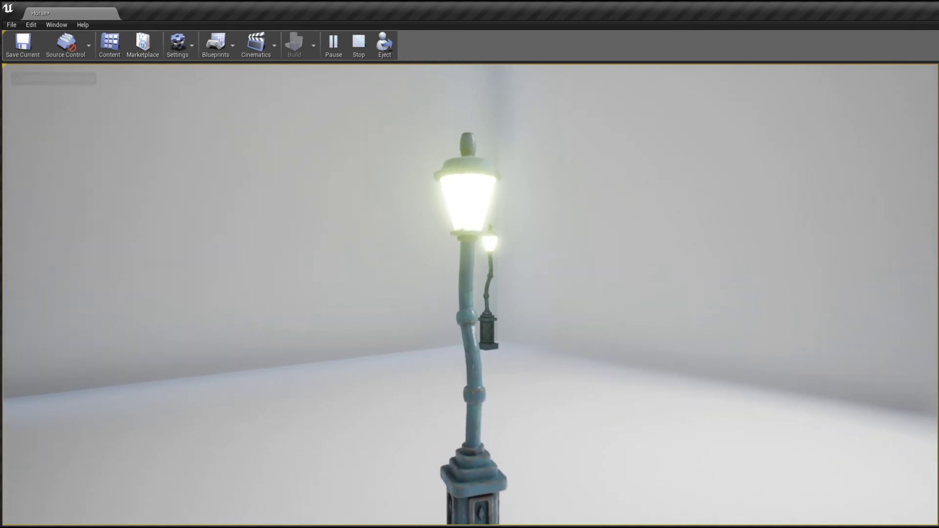
pyautogui.press('s')
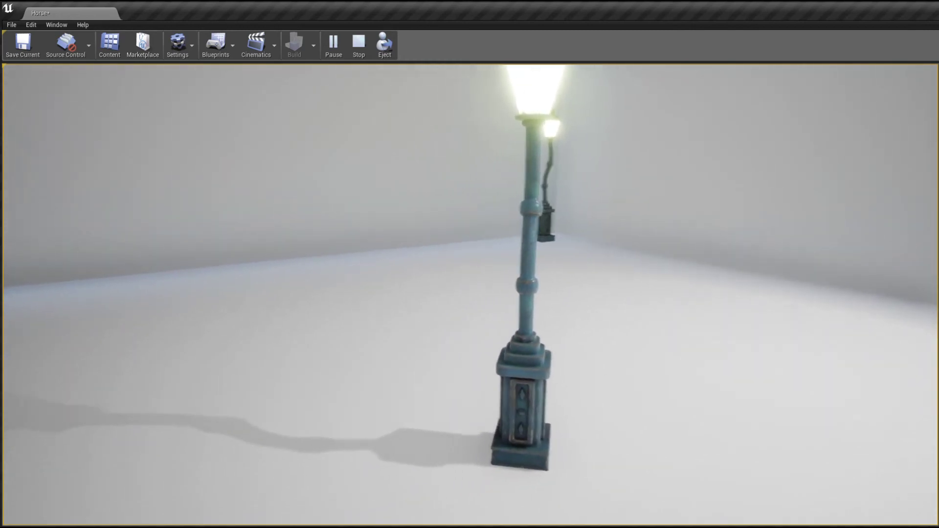
pyautogui.press('s')
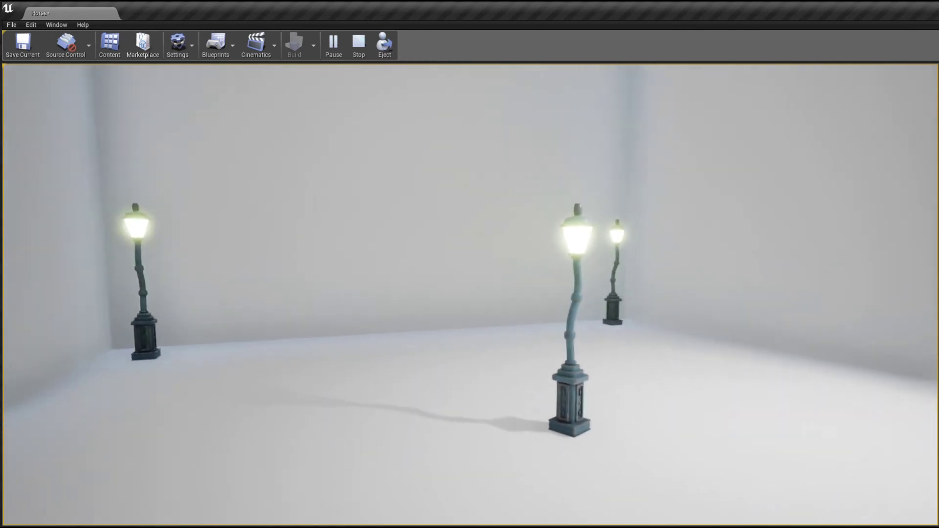
pyautogui.press('s')
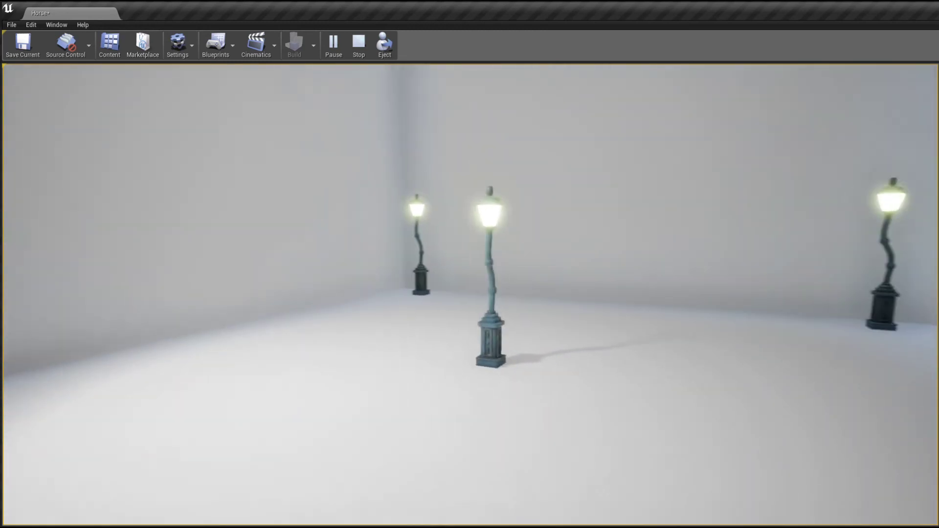
pyautogui.press('w')
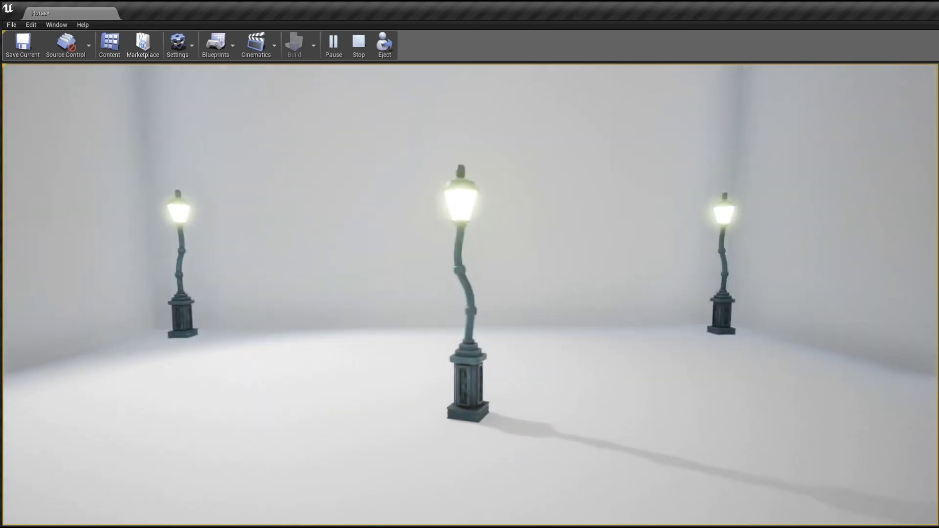
pyautogui.press('w')
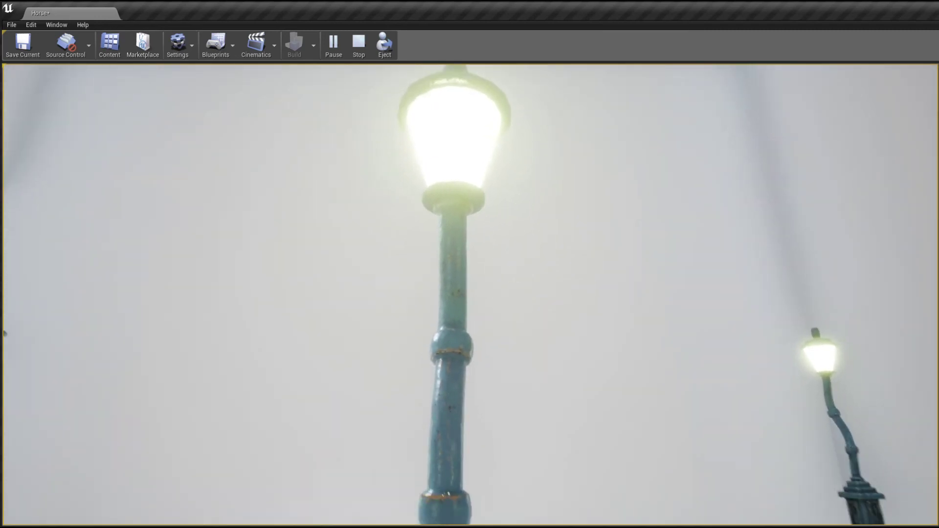
pyautogui.press('s')
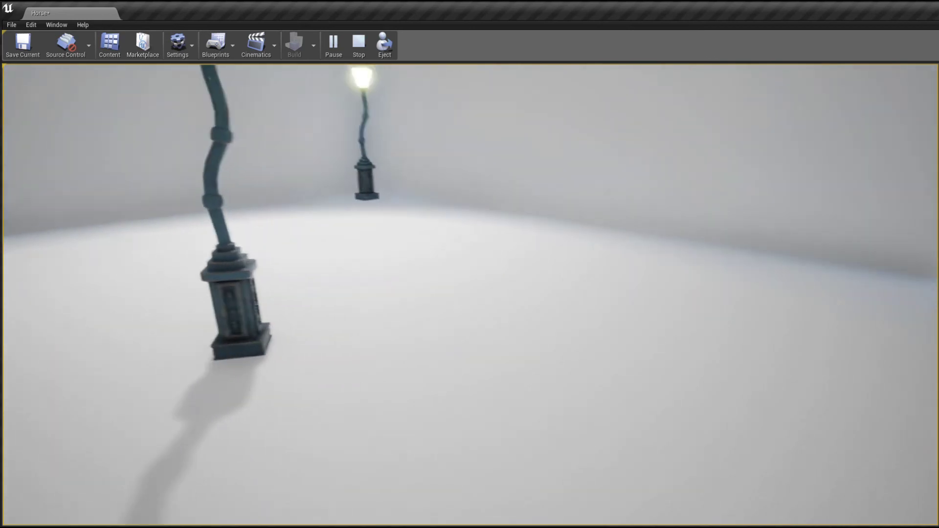
pyautogui.press('w')
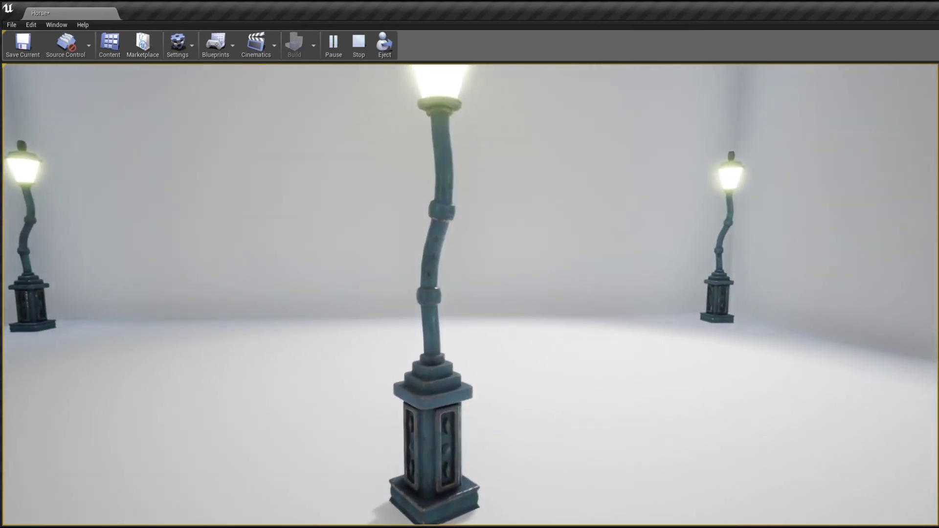
pyautogui.press('s')
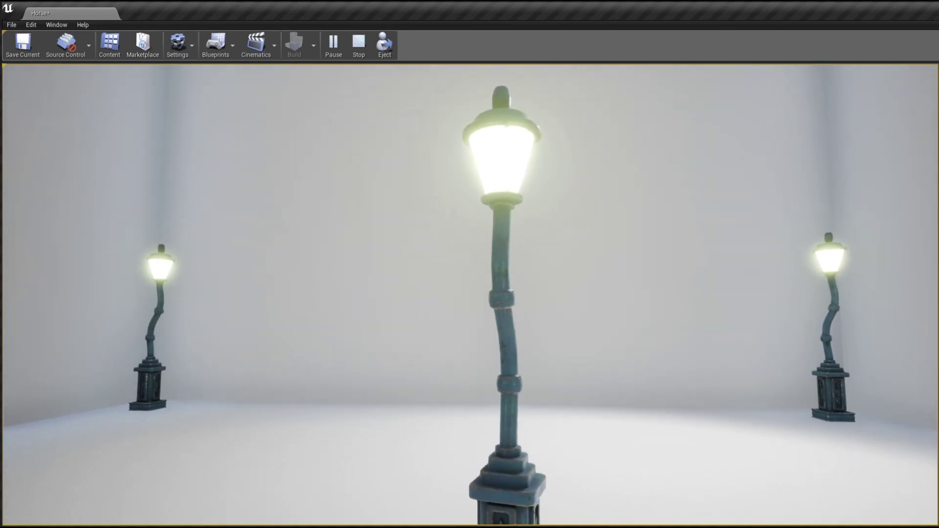
pyautogui.press('w')
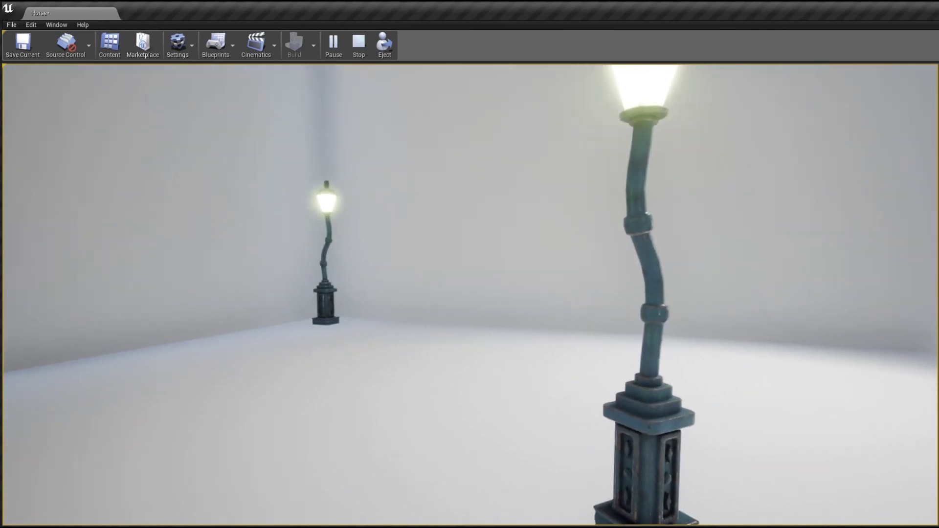
pyautogui.press('s')
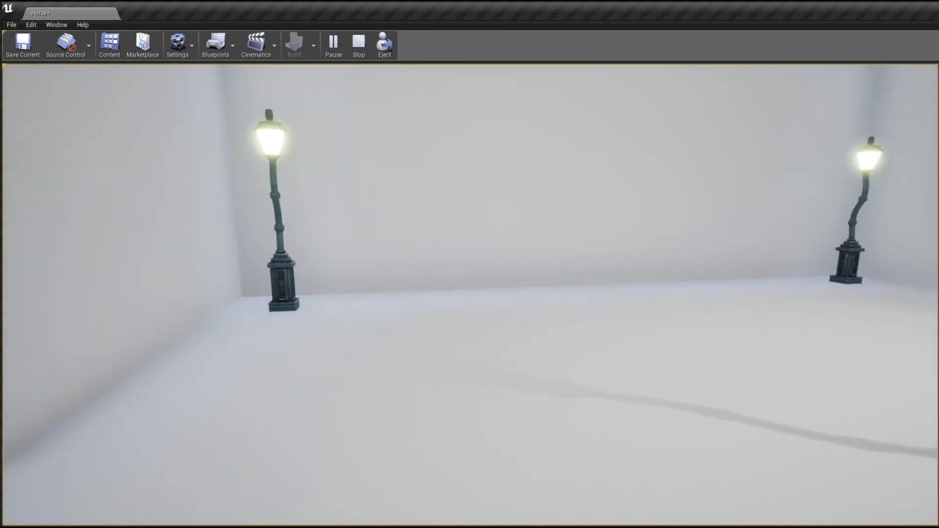
pyautogui.press('w')
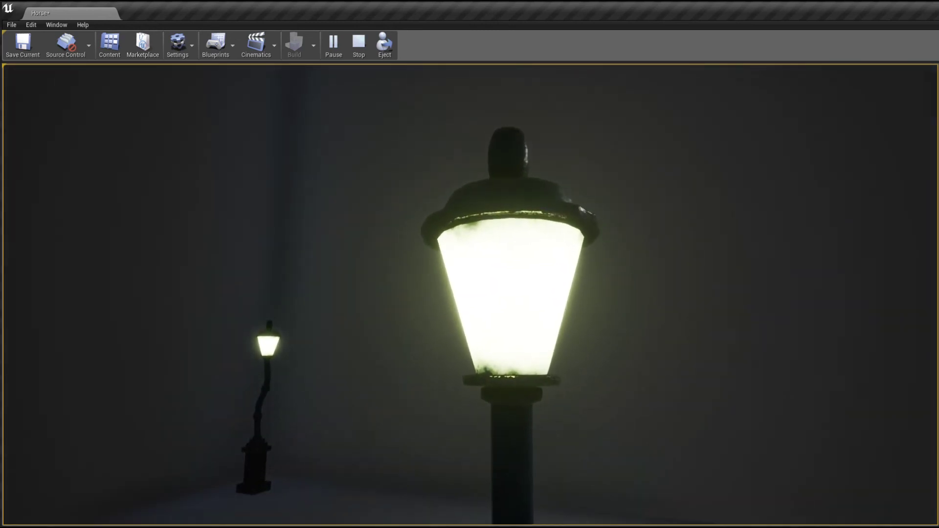
pyautogui.press('s')
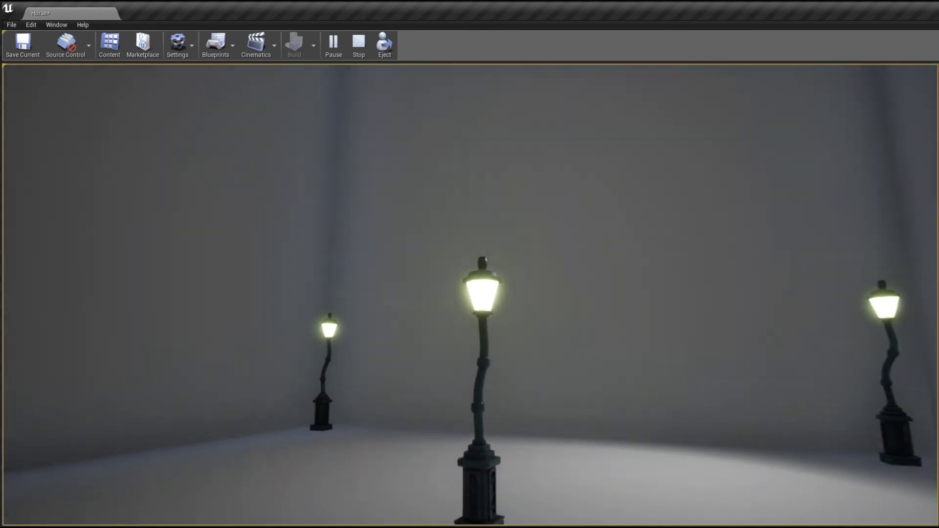